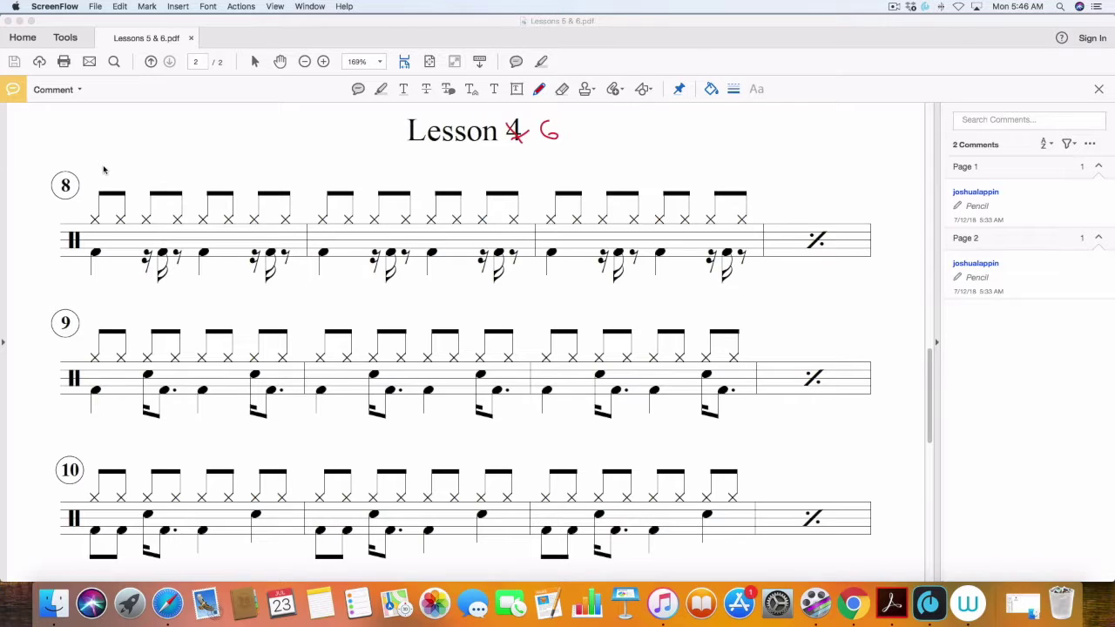
Write 1+ 2+ 3+ 4+ in red above exercise 8's first measure
click(103, 174)
mouse_move(122, 168)
mouse_down()
mouse_move(122, 181)
mouse_move(130, 168)
mouse_move(166, 181)
mouse_up()
mouse_move(181, 162)
mouse_down()
mouse_move(181, 179)
mouse_move(188, 172)
mouse_up()
mouse_move(209, 169)
mouse_down()
mouse_move(225, 175)
mouse_move(216, 187)
mouse_up()
drag(242, 167, 272, 182)
mouse_move(287, 165)
mouse_down()
mouse_move(287, 177)
mouse_move(346, 183)
mouse_up()
Write 1+ 2+ 3+ 4+ above the second and third measures, then circle the repeat sign
drag(338, 174, 404, 182)
mouse_move(396, 174)
mouse_down()
mouse_move(505, 178)
mouse_move(500, 190)
mouse_up()
mouse_move(516, 169)
mouse_down()
mouse_move(516, 183)
mouse_move(627, 183)
mouse_up()
drag(620, 176, 694, 186)
drag(684, 178, 727, 181)
mouse_move(737, 166)
mouse_down()
mouse_move(739, 177)
mouse_move(750, 170)
mouse_up()
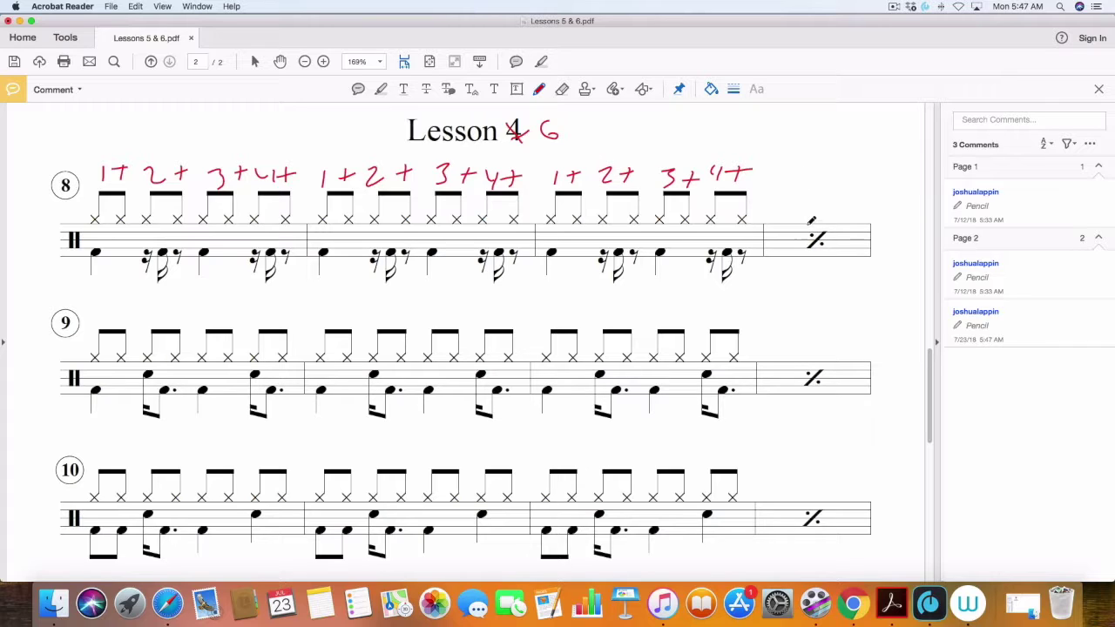
mouse_move(809, 218)
mouse_down()
mouse_move(816, 257)
mouse_move(838, 228)
mouse_move(809, 218)
mouse_move(799, 241)
mouse_move(805, 218)
mouse_move(766, 220)
mouse_up()
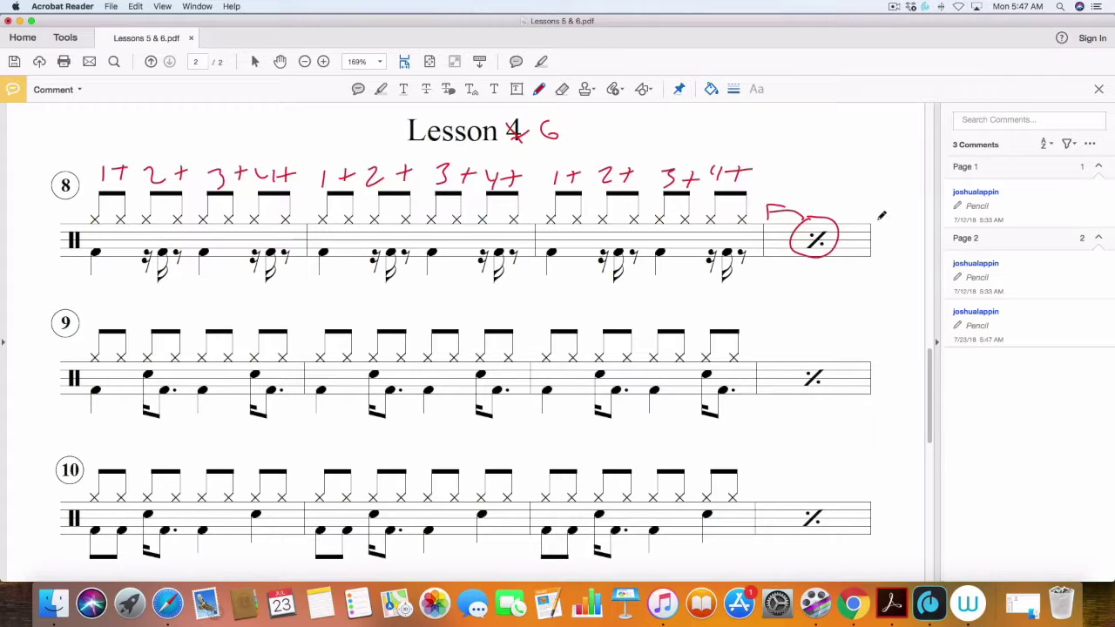
Draw a repeat mark beside the circled sign, write 65 bpm top-left, and mark beat 2's snare
mouse_move(867, 221)
mouse_down()
mouse_move(860, 257)
mouse_move(859, 232)
mouse_up()
mouse_move(61, 111)
mouse_down()
mouse_move(55, 127)
mouse_move(95, 108)
mouse_move(119, 123)
mouse_move(140, 110)
mouse_move(146, 122)
mouse_up()
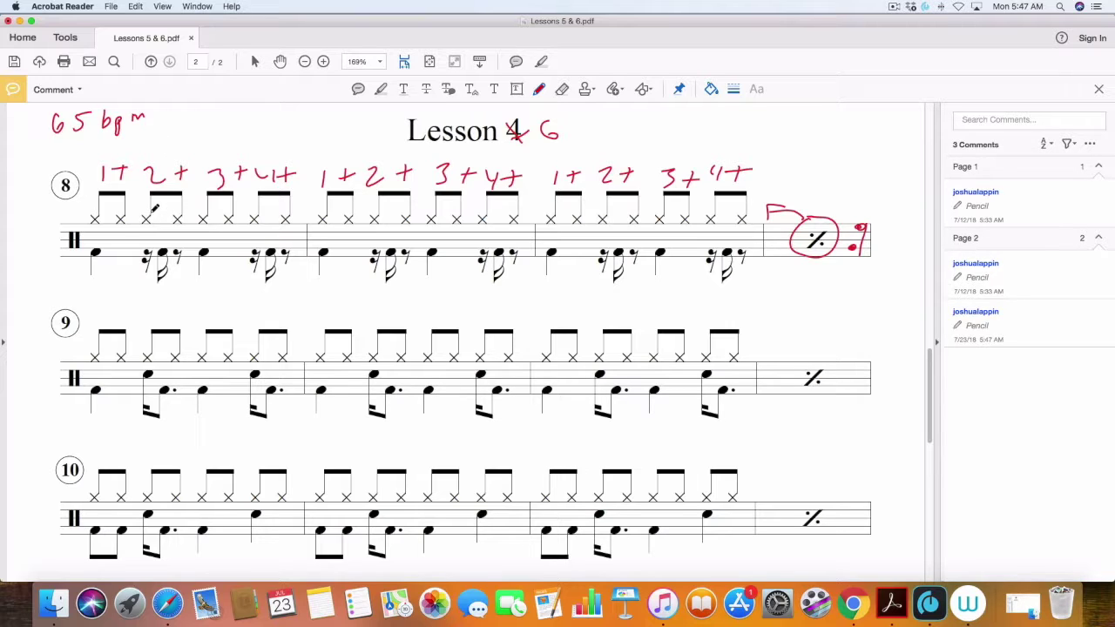
drag(152, 208, 144, 231)
Mark the remaining beat 2 and 4 snare hits across exercise 8's three measures in red
drag(264, 203, 255, 230)
drag(378, 209, 375, 228)
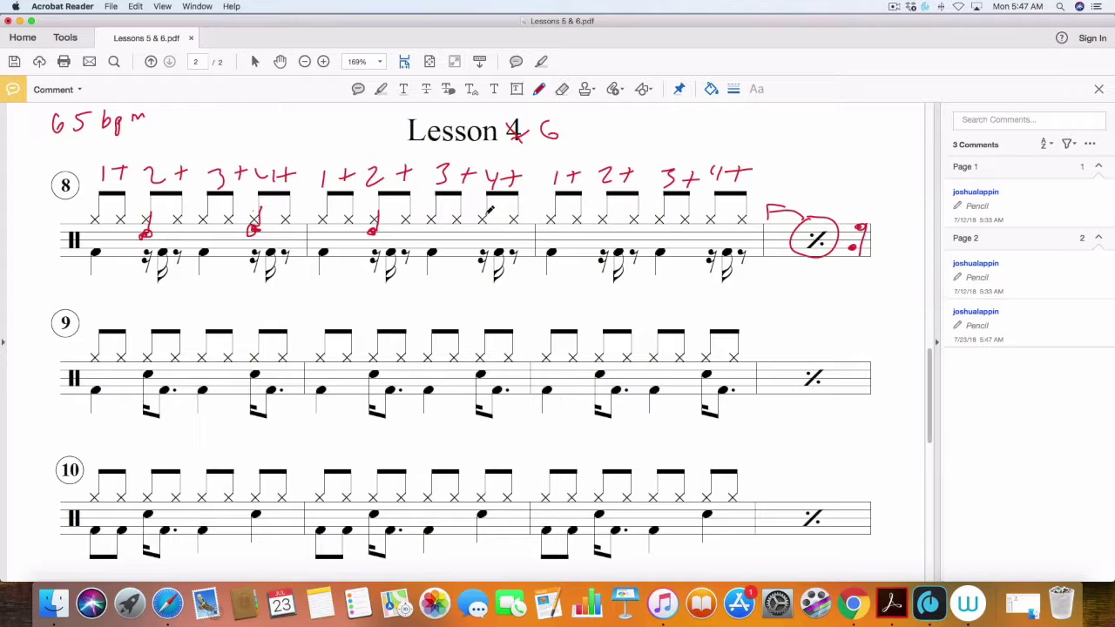
drag(485, 209, 479, 233)
drag(608, 205, 599, 230)
drag(720, 205, 709, 232)
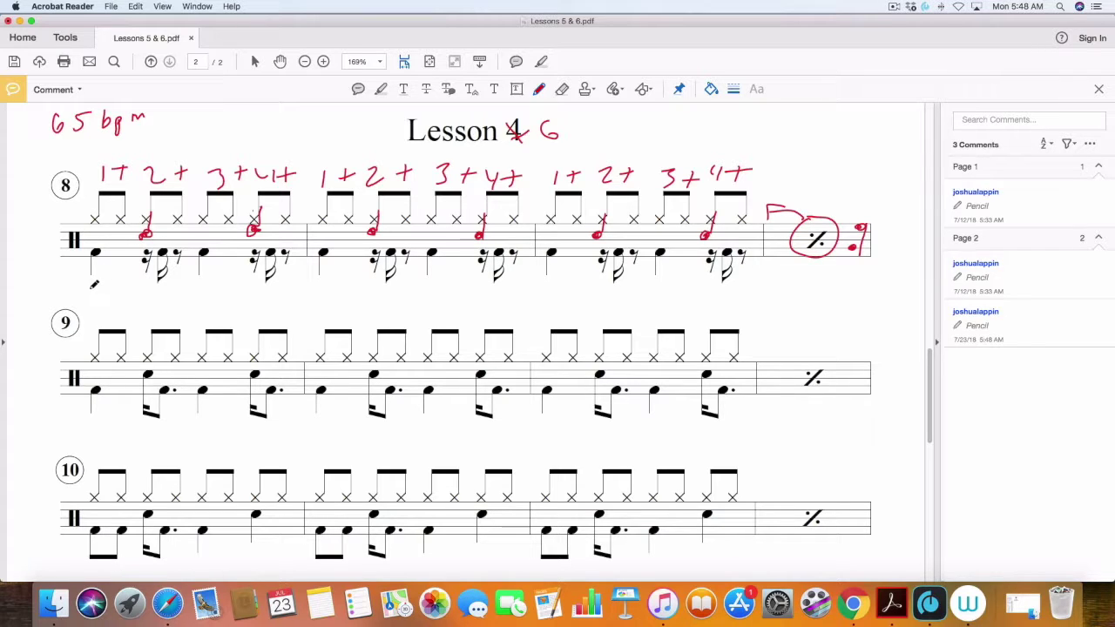
Write the bass-drum counts 1 E 3 E under exercise 8's first measure
drag(88, 280, 88, 298)
drag(94, 234, 97, 220)
drag(155, 302, 161, 289)
drag(154, 291, 165, 302)
mouse_move(189, 285)
mouse_down()
mouse_move(203, 288)
mouse_move(191, 302)
mouse_up()
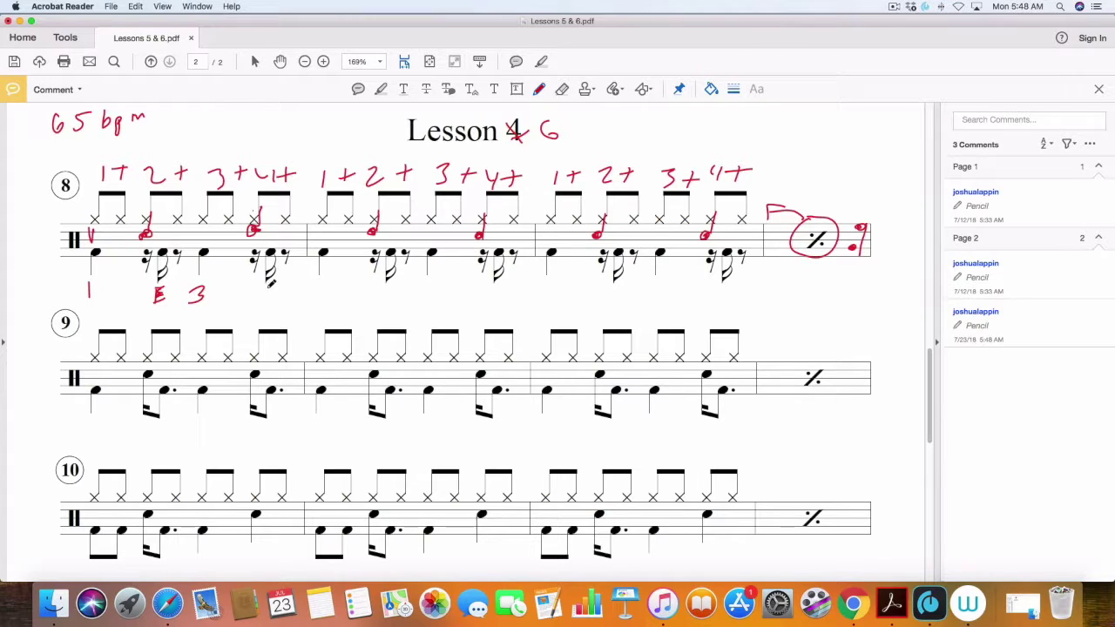
mouse_move(266, 288)
mouse_down()
mouse_move(265, 302)
mouse_move(278, 289)
mouse_move(279, 302)
mouse_up()
Add strokes at beat 2, write 1 E 3 E under measures two and three, and label the staff
drag(199, 226, 198, 242)
drag(163, 199, 164, 237)
drag(319, 274, 313, 292)
mouse_move(387, 288)
mouse_down()
mouse_move(390, 302)
mouse_move(424, 291)
mouse_move(415, 302)
mouse_up()
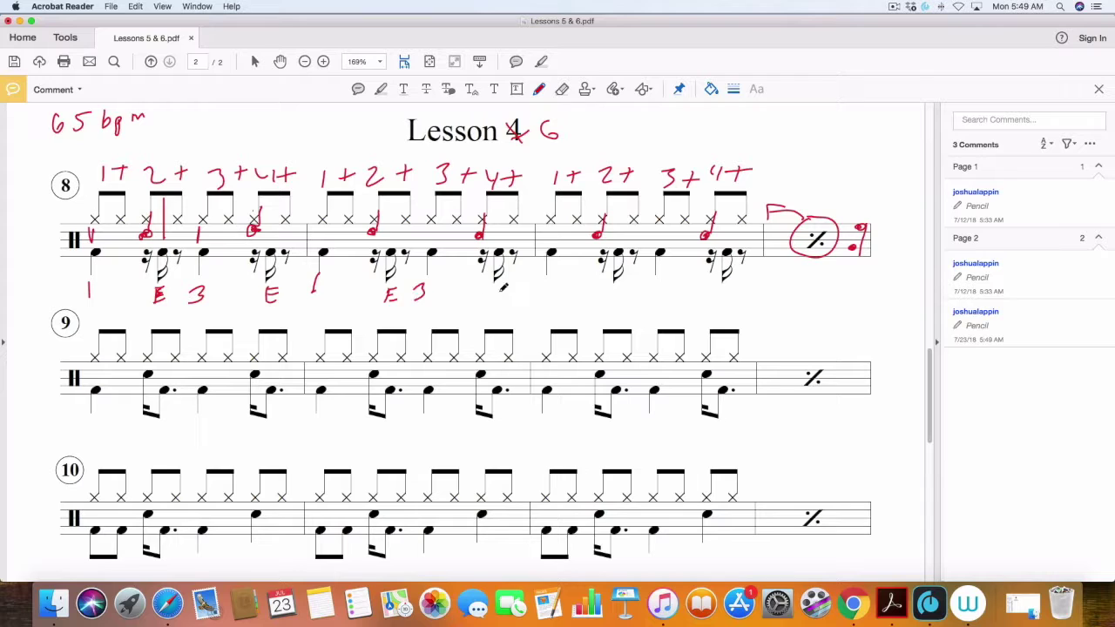
mouse_move(508, 287)
mouse_down()
mouse_move(503, 301)
mouse_move(540, 299)
mouse_up()
mouse_move(617, 283)
mouse_down()
mouse_move(609, 296)
mouse_move(662, 295)
mouse_move(654, 302)
mouse_up()
drag(720, 286, 715, 301)
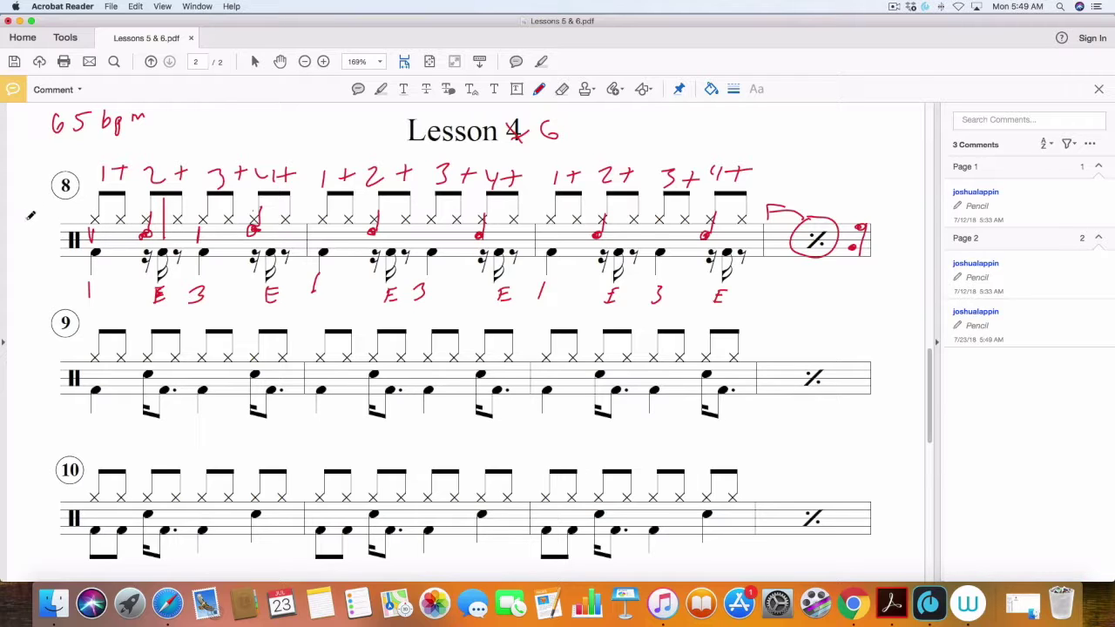
mouse_move(27, 216)
mouse_down()
mouse_move(43, 240)
mouse_move(48, 225)
mouse_move(52, 234)
mouse_up()
Handwrite (e&a) and then (+a) in red beneath exercise 8's opening beats
drag(98, 270, 100, 277)
mouse_move(108, 272)
mouse_down()
mouse_move(124, 270)
mouse_move(91, 282)
mouse_move(129, 277)
mouse_up()
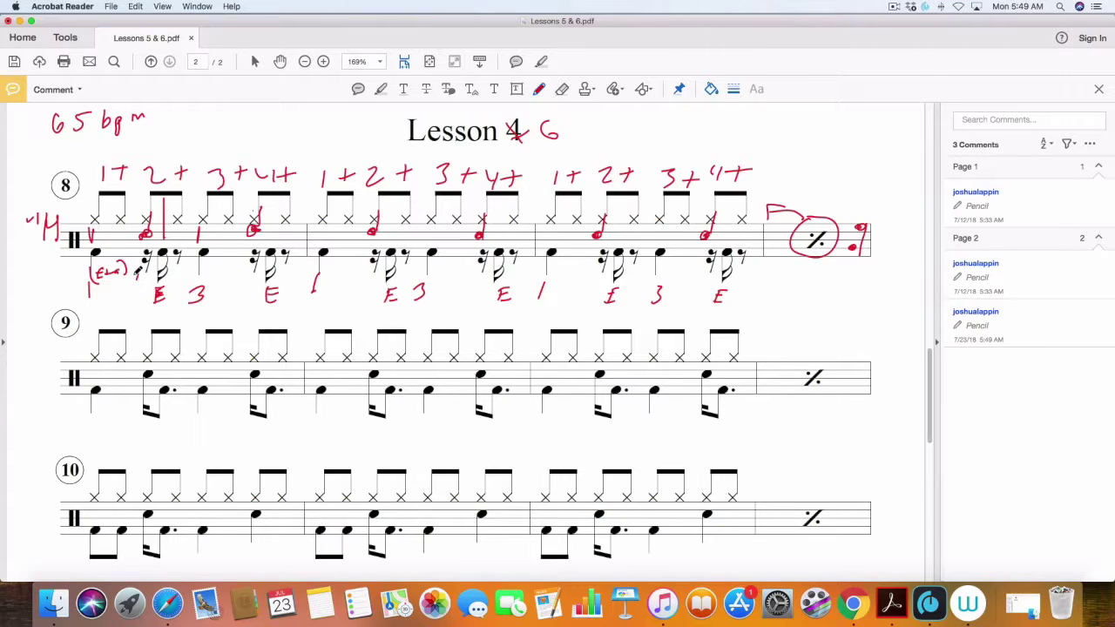
mouse_move(136, 264)
mouse_down()
mouse_move(134, 281)
mouse_move(147, 277)
mouse_up()
drag(136, 269, 140, 277)
mouse_move(173, 265)
mouse_down()
mouse_move(170, 277)
mouse_move(194, 265)
mouse_move(190, 276)
mouse_up()
Write 1+ 2+ 3+ 4+ in red above exercise 9's first and second measures
mouse_move(101, 307)
mouse_down()
mouse_move(102, 320)
mouse_move(119, 311)
mouse_up()
mouse_move(112, 305)
mouse_down()
mouse_move(112, 319)
mouse_move(239, 317)
mouse_up()
mouse_move(231, 311)
mouse_down()
mouse_move(231, 324)
mouse_move(271, 322)
mouse_up()
drag(274, 318, 349, 317)
mouse_move(342, 311)
mouse_down()
mouse_move(343, 324)
mouse_move(416, 318)
mouse_up()
mouse_move(407, 312)
mouse_down()
mouse_move(407, 323)
mouse_move(460, 317)
mouse_up()
mouse_move(454, 312)
mouse_down()
mouse_move(454, 323)
mouse_move(486, 324)
mouse_up()
Write the third measure's 1+ 2+ 3+ 4+, mark exercise 9's repeat, and tick beat 2's snare
drag(494, 318, 511, 317)
mouse_move(502, 311)
mouse_down()
mouse_move(502, 324)
mouse_move(569, 315)
mouse_up()
mouse_move(561, 307)
mouse_down()
mouse_move(561, 321)
mouse_move(633, 319)
mouse_up()
mouse_move(626, 312)
mouse_down()
mouse_move(626, 325)
mouse_move(662, 326)
mouse_up()
drag(675, 319, 688, 318)
mouse_move(681, 311)
mouse_down()
mouse_move(681, 324)
mouse_move(742, 319)
mouse_up()
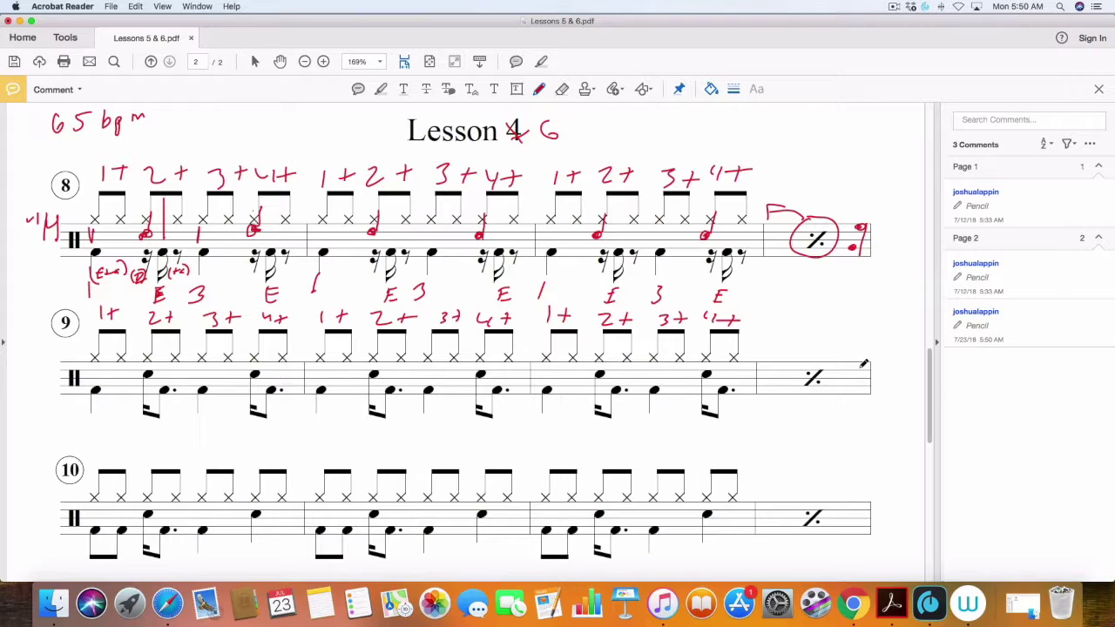
mouse_move(870, 362)
mouse_down()
mouse_move(862, 388)
mouse_move(863, 360)
mouse_move(851, 373)
mouse_up()
drag(154, 346, 154, 363)
Tick exercise 9's remaining snare beats and draw a curve linking its repeat to exercise 8's
drag(251, 347, 250, 361)
drag(367, 349, 367, 363)
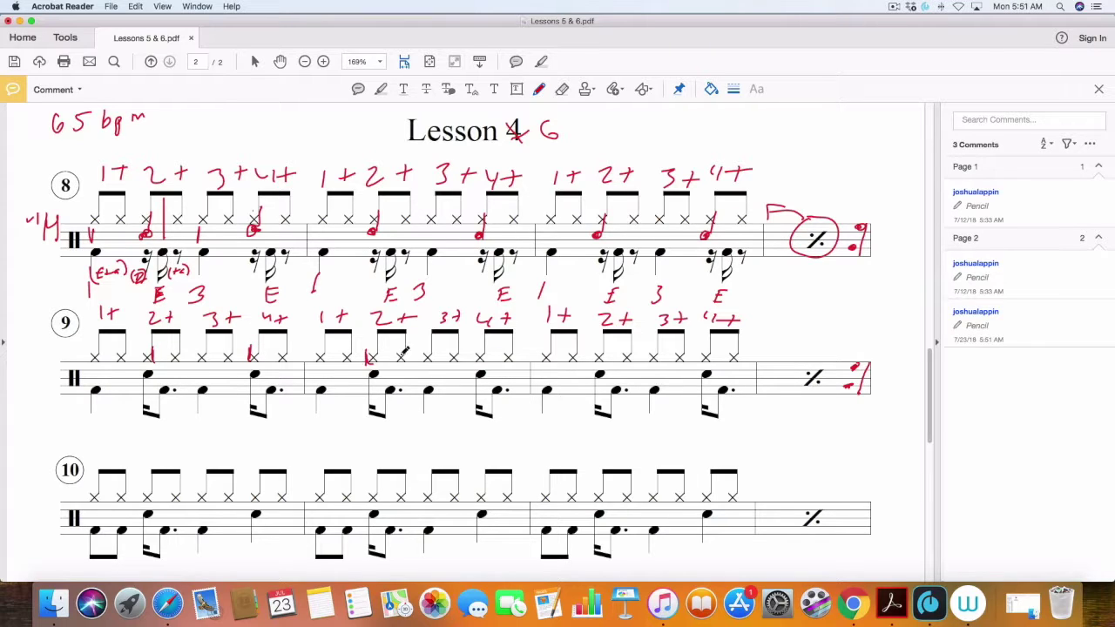
drag(478, 347, 479, 357)
drag(600, 349, 600, 364)
drag(704, 348, 702, 364)
mouse_move(878, 355)
mouse_down()
mouse_move(904, 323)
mouse_move(883, 252)
mouse_move(922, 266)
mouse_up()
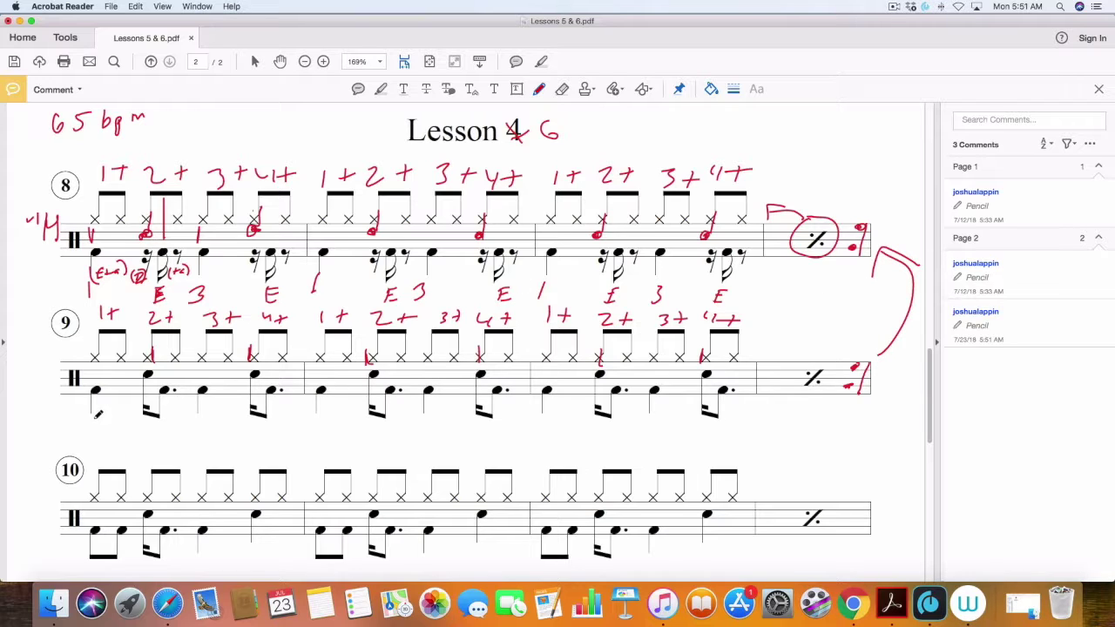
Write the counts 1 E 3 E under exercise 9's first measure
drag(95, 418, 96, 433)
mouse_move(158, 425)
mouse_down()
mouse_move(158, 437)
mouse_move(201, 433)
mouse_up()
mouse_move(266, 419)
mouse_down()
mouse_move(266, 437)
mouse_move(279, 418)
mouse_move(279, 435)
mouse_move(309, 429)
mouse_up()
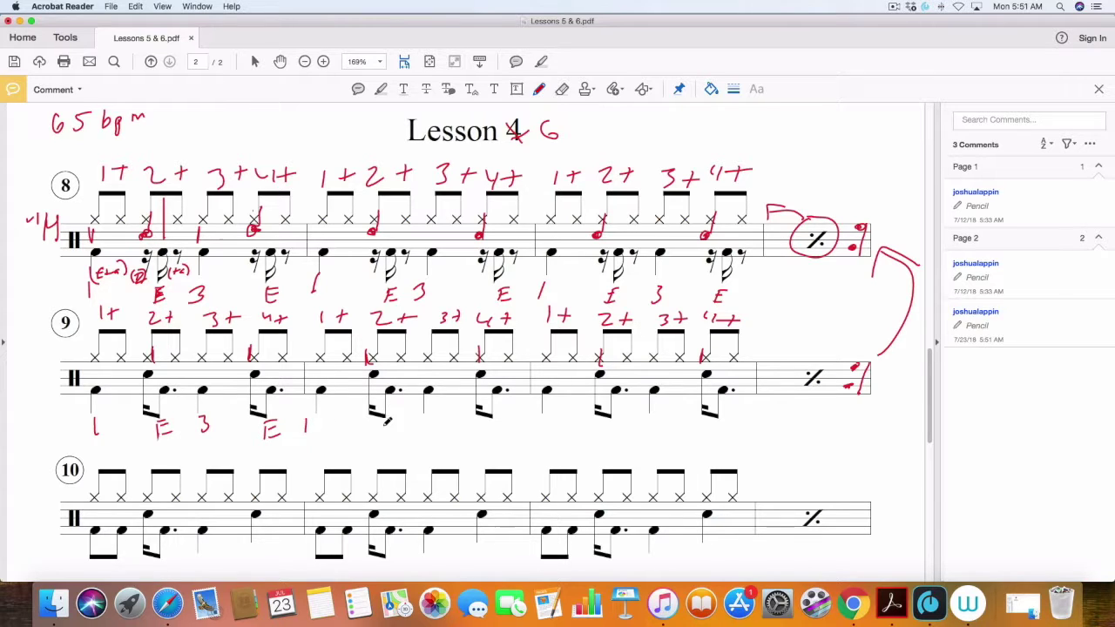
Write the remaining E, 1 and 3 counts under exercise 9's second and third measures
mouse_move(379, 422)
mouse_down()
mouse_move(379, 436)
mouse_move(389, 422)
mouse_move(388, 436)
mouse_move(422, 424)
mouse_move(414, 431)
mouse_up()
drag(488, 422, 487, 433)
drag(488, 422, 502, 433)
mouse_move(606, 423)
mouse_down()
mouse_move(605, 436)
mouse_move(616, 423)
mouse_move(618, 435)
mouse_move(646, 435)
mouse_up()
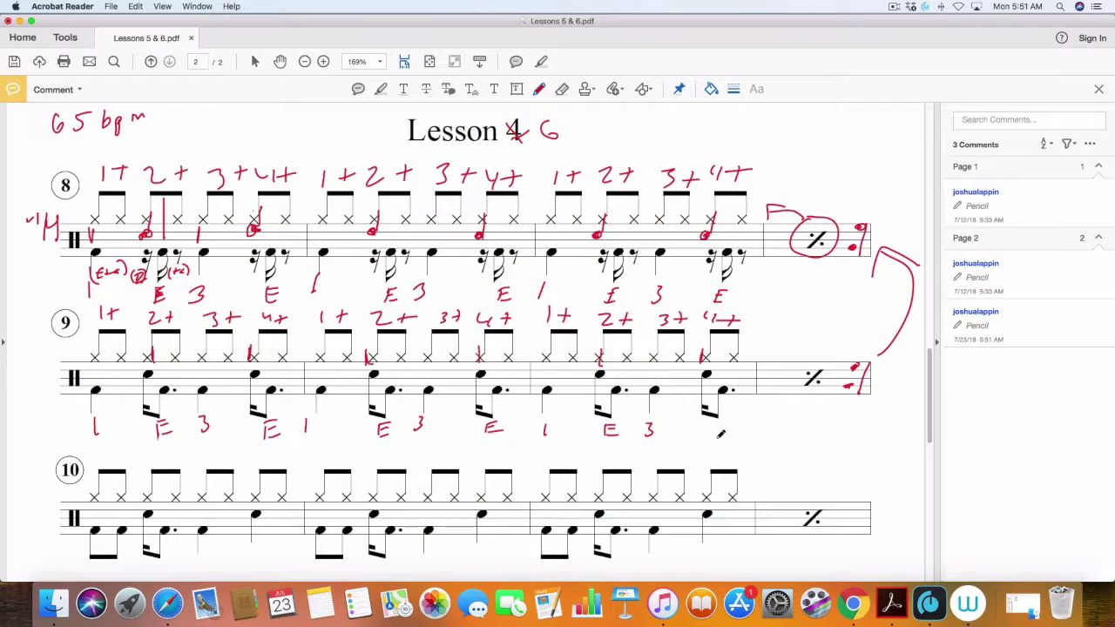
mouse_move(716, 427)
mouse_down()
mouse_move(714, 443)
mouse_move(729, 427)
mouse_move(729, 444)
mouse_up()
Label exercise 9's staff lines, mark snares beside 2+ and 4+, and scroll to exercises 10–12
mouse_move(29, 369)
mouse_down()
mouse_move(58, 373)
mouse_move(31, 403)
mouse_move(36, 427)
mouse_move(53, 411)
mouse_up()
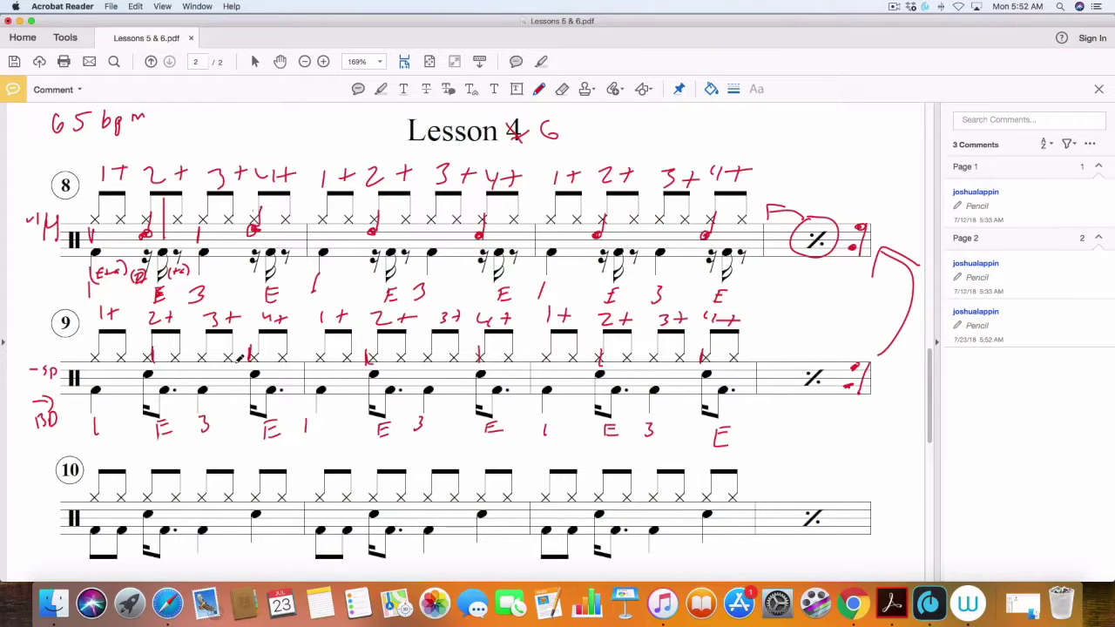
drag(164, 357, 162, 373)
drag(270, 349, 268, 373)
scroll(227, 376, down, 5)
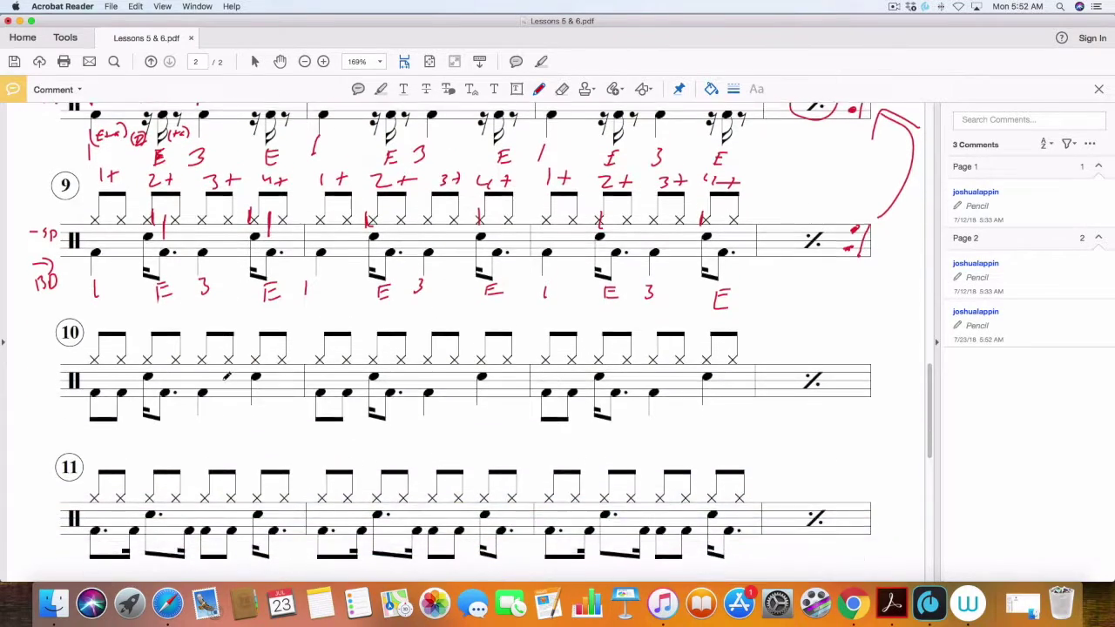
scroll(226, 376, down, 3)
scroll(226, 377, down, 2)
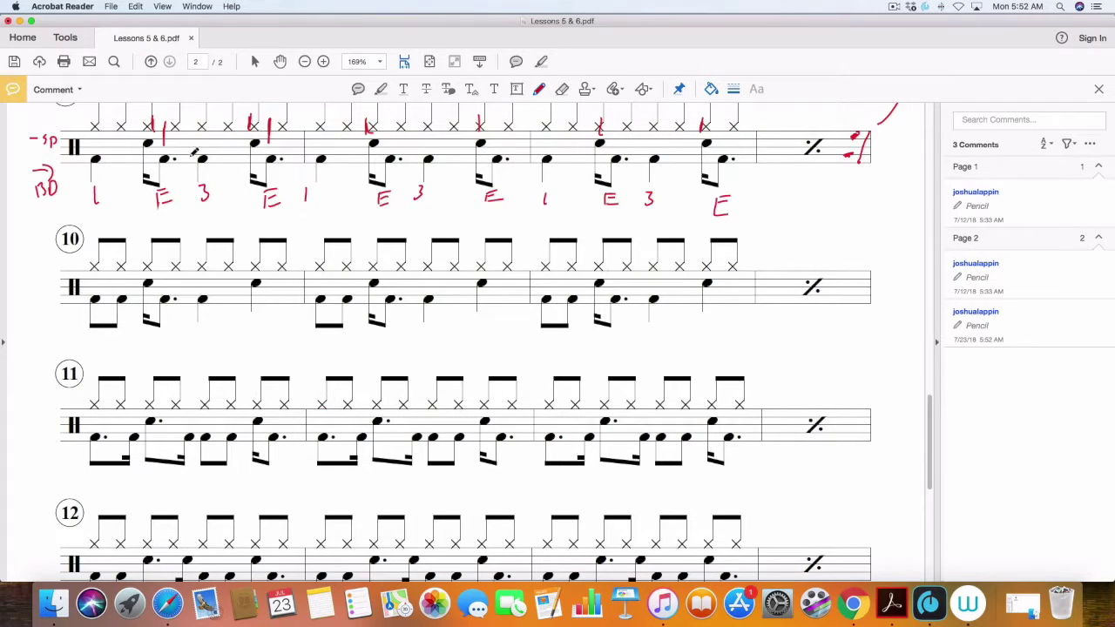
Write 1+ 2+ 3+ 4+ in red above exercise 10's first and second measures
mouse_move(105, 217)
mouse_down()
mouse_move(106, 229)
mouse_move(155, 216)
mouse_move(218, 232)
mouse_move(263, 218)
mouse_move(265, 228)
mouse_move(253, 226)
mouse_move(287, 235)
mouse_up()
drag(280, 229, 350, 225)
mouse_move(342, 219)
mouse_down()
mouse_move(342, 232)
mouse_move(396, 234)
mouse_up()
mouse_move(389, 225)
mouse_down()
mouse_move(440, 223)
mouse_move(445, 233)
mouse_up()
drag(438, 221, 488, 226)
mouse_move(485, 220)
mouse_down()
mouse_move(486, 232)
mouse_move(512, 224)
mouse_up()
Write 1+ 2+ 3+ 4+ above exercise 10's third measure and slash its repeat sign
mouse_move(503, 219)
mouse_down()
mouse_move(504, 233)
mouse_move(573, 231)
mouse_up()
drag(566, 225, 637, 229)
mouse_move(628, 225)
mouse_down()
mouse_move(666, 217)
mouse_move(661, 229)
mouse_move(688, 234)
mouse_up()
drag(680, 226, 721, 228)
mouse_move(717, 220)
mouse_down()
mouse_move(716, 235)
mouse_move(735, 234)
mouse_up()
drag(726, 229, 746, 227)
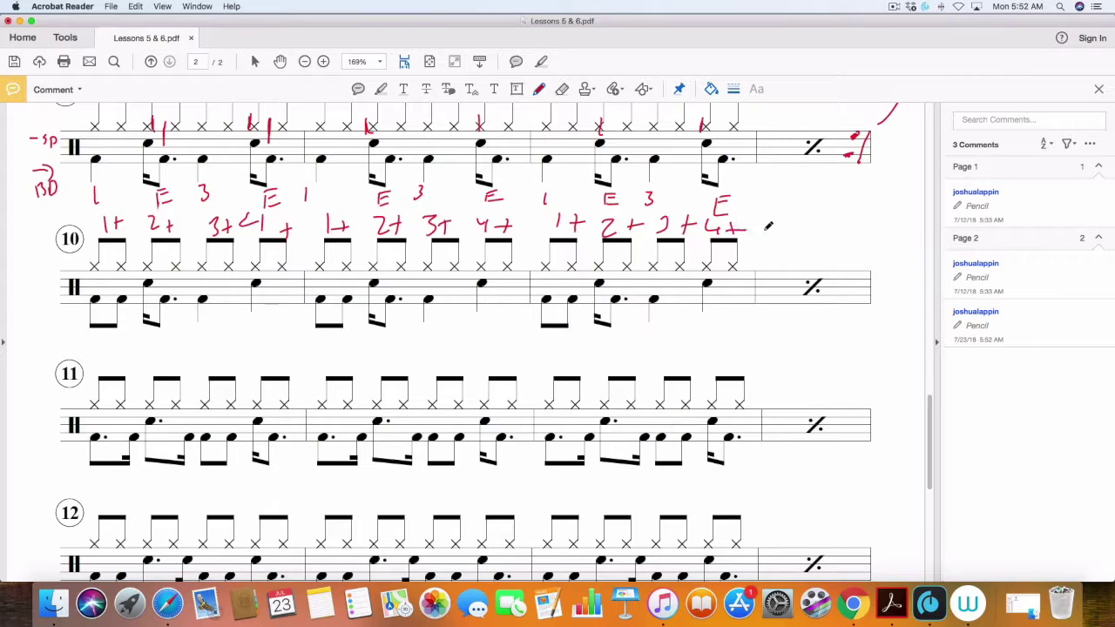
mouse_move(870, 271)
mouse_down()
mouse_move(859, 304)
mouse_move(845, 300)
mouse_move(858, 279)
mouse_up()
Tick the snare-beat hi-hats across all three measures of exercise 10 in red
drag(140, 271, 143, 264)
drag(251, 263, 260, 273)
drag(260, 263, 252, 273)
drag(368, 260, 366, 273)
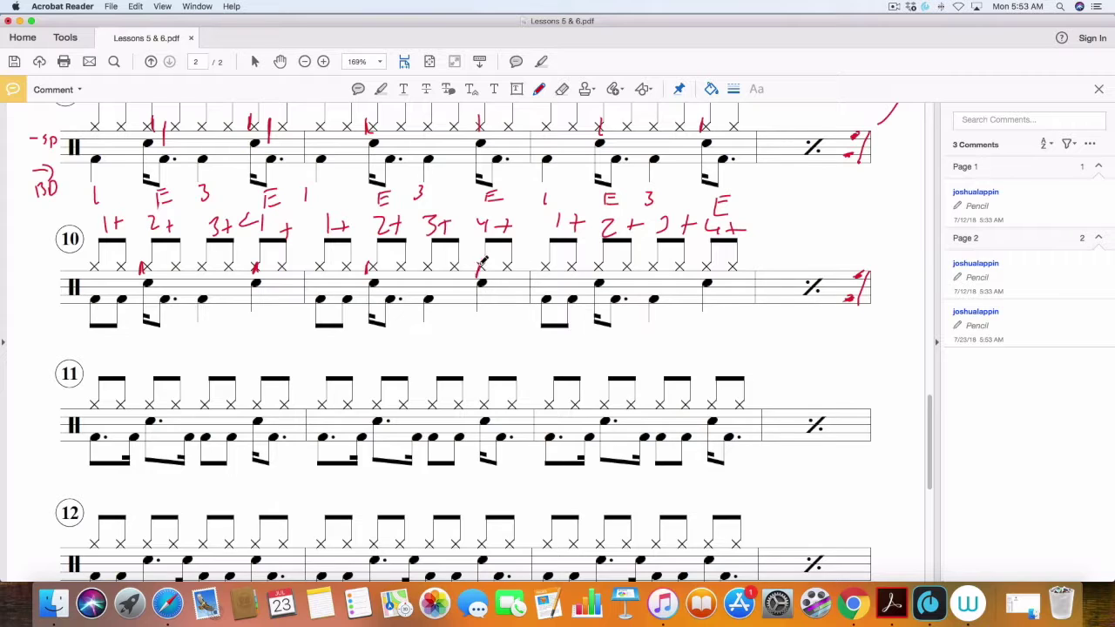
drag(483, 261, 475, 273)
drag(601, 260, 594, 272)
drag(721, 257, 707, 270)
Write 1+ 2E 3 under exercise 10's first measure and begin the second measure's count
mouse_move(85, 331)
mouse_down()
mouse_move(82, 346)
mouse_move(106, 346)
mouse_up()
mouse_move(101, 340)
mouse_down()
mouse_move(144, 330)
mouse_move(148, 348)
mouse_move(190, 345)
mouse_up()
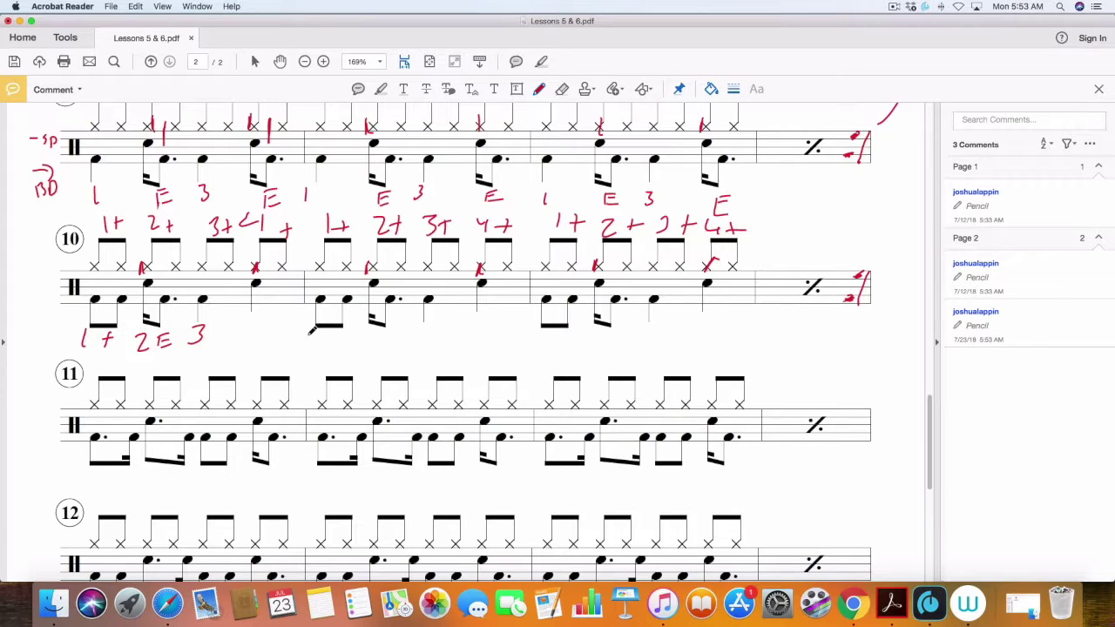
mouse_move(309, 339)
mouse_down()
mouse_move(307, 351)
mouse_move(331, 344)
mouse_move(323, 351)
mouse_up()
Write 2E under exercise 10's second measure and loop its snare and bass-drum notes
drag(358, 336, 416, 343)
mouse_move(370, 268)
mouse_down()
mouse_move(361, 342)
mouse_move(378, 253)
mouse_move(367, 265)
mouse_up()
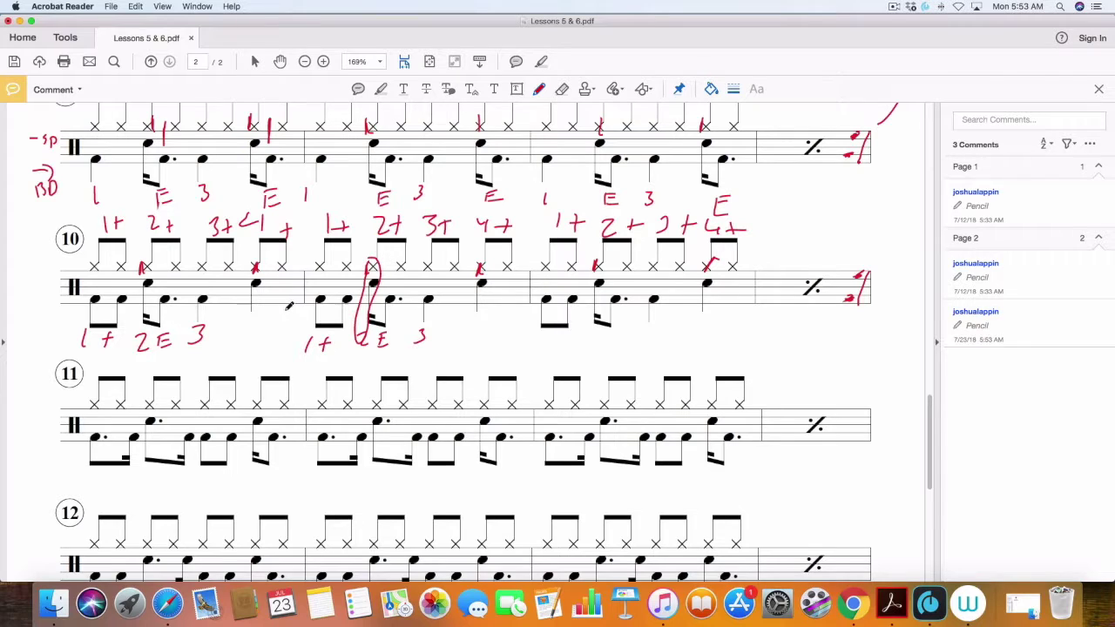
mouse_move(312, 288)
mouse_down()
mouse_move(445, 296)
mouse_move(409, 284)
mouse_move(310, 288)
mouse_up()
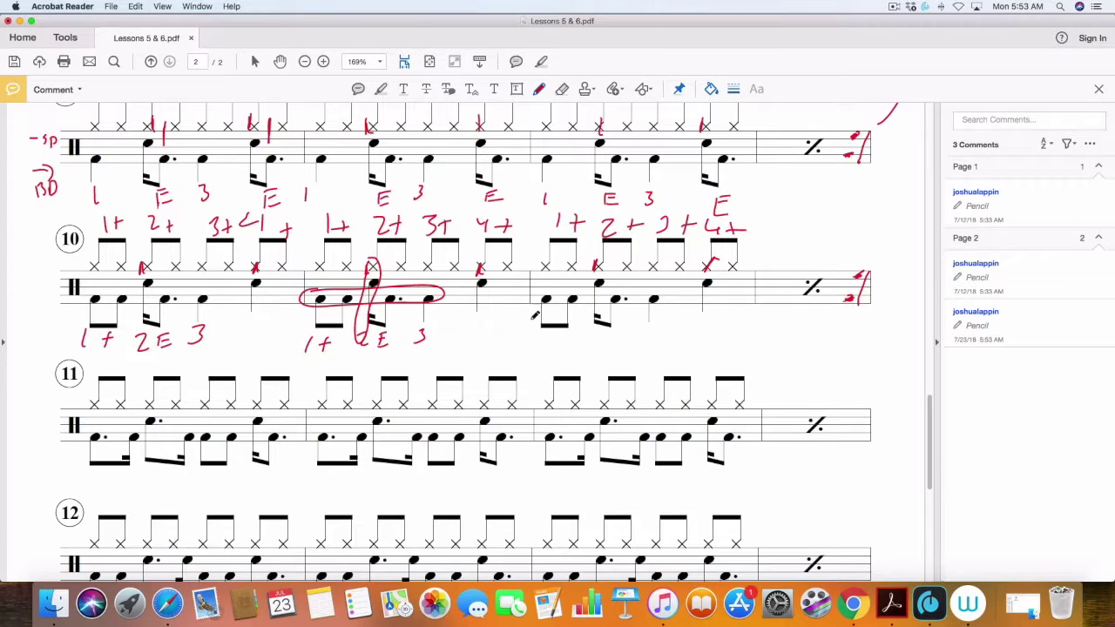
Write 1 + 2E 3 under the third measure, slash beat four, and add 1X under the repeat
mouse_move(538, 341)
mouse_down()
mouse_move(536, 356)
mouse_move(573, 347)
mouse_up()
mouse_move(565, 339)
mouse_down()
mouse_move(565, 355)
mouse_move(599, 341)
mouse_move(647, 346)
mouse_up()
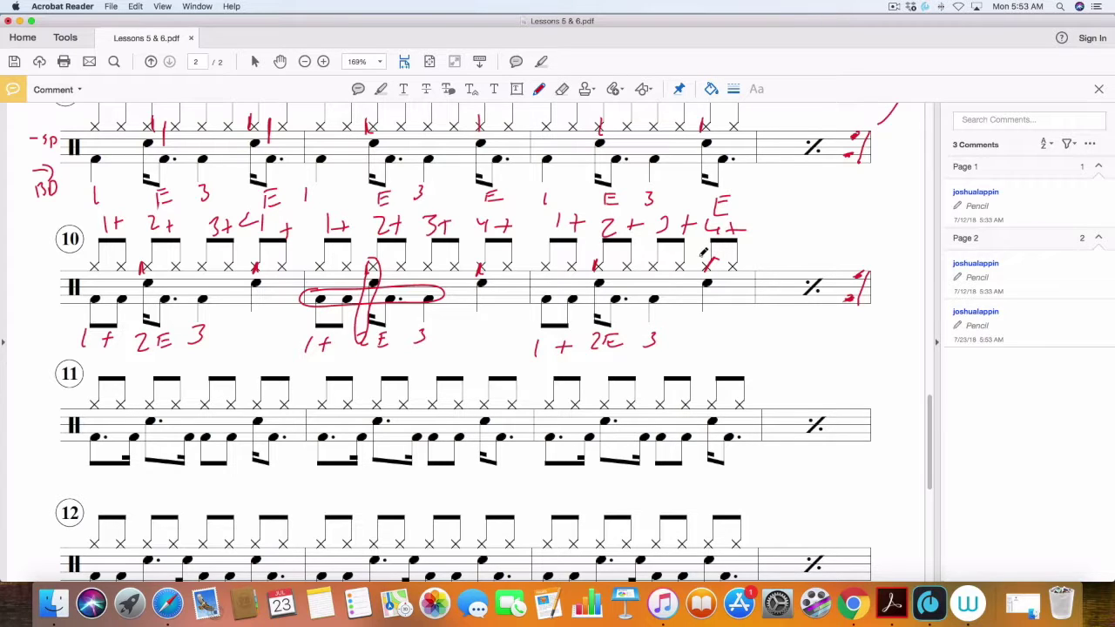
drag(703, 252, 680, 279)
mouse_move(592, 332)
mouse_down()
mouse_move(596, 352)
mouse_move(541, 336)
mouse_up()
mouse_move(772, 319)
mouse_down()
mouse_move(771, 337)
mouse_move(795, 320)
mouse_move(789, 337)
mouse_move(784, 318)
mouse_up()
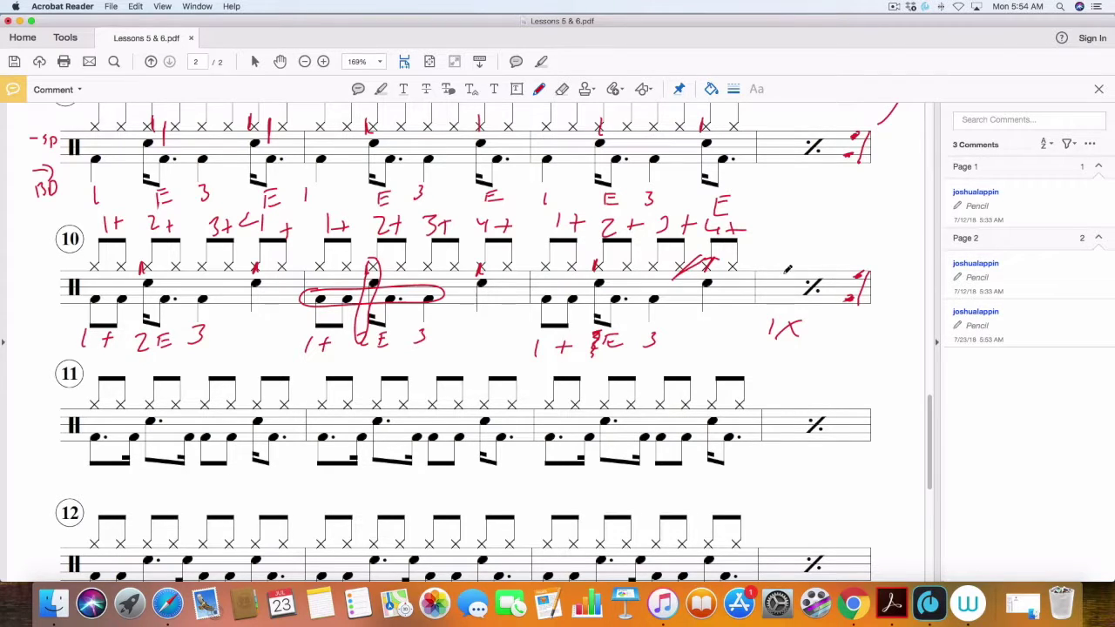
Arc under exercise 10's last beat, circle its repeat sign, and draw a line back to measure one
mouse_move(758, 305)
mouse_down()
mouse_move(735, 325)
mouse_move(696, 310)
mouse_up()
drag(862, 260, 857, 256)
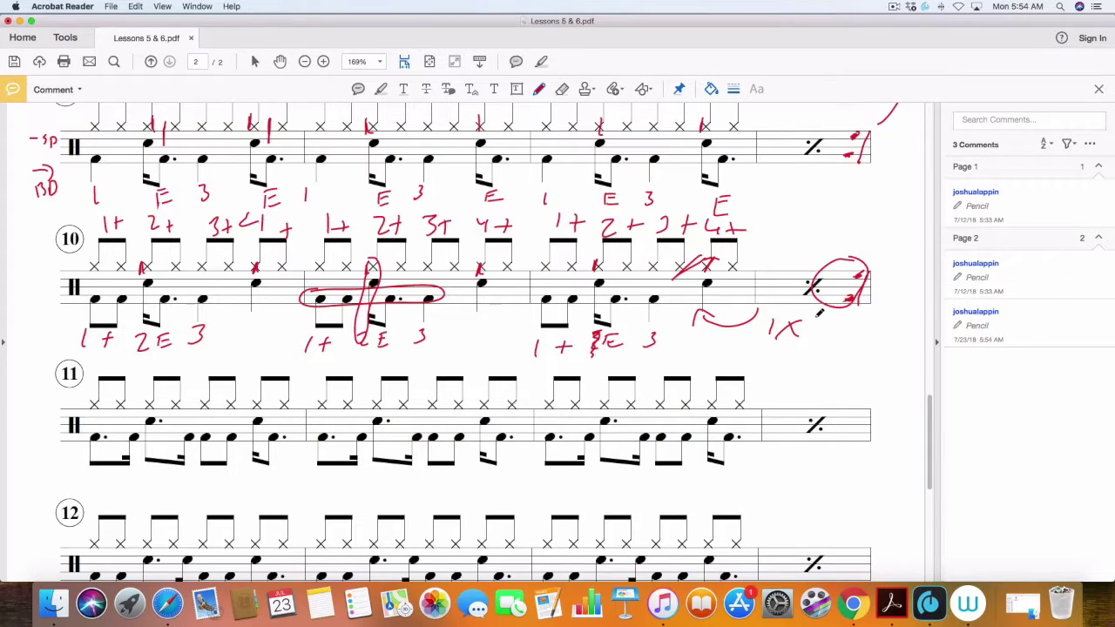
mouse_move(812, 290)
mouse_down()
mouse_move(219, 321)
mouse_move(125, 320)
mouse_move(67, 285)
mouse_up()
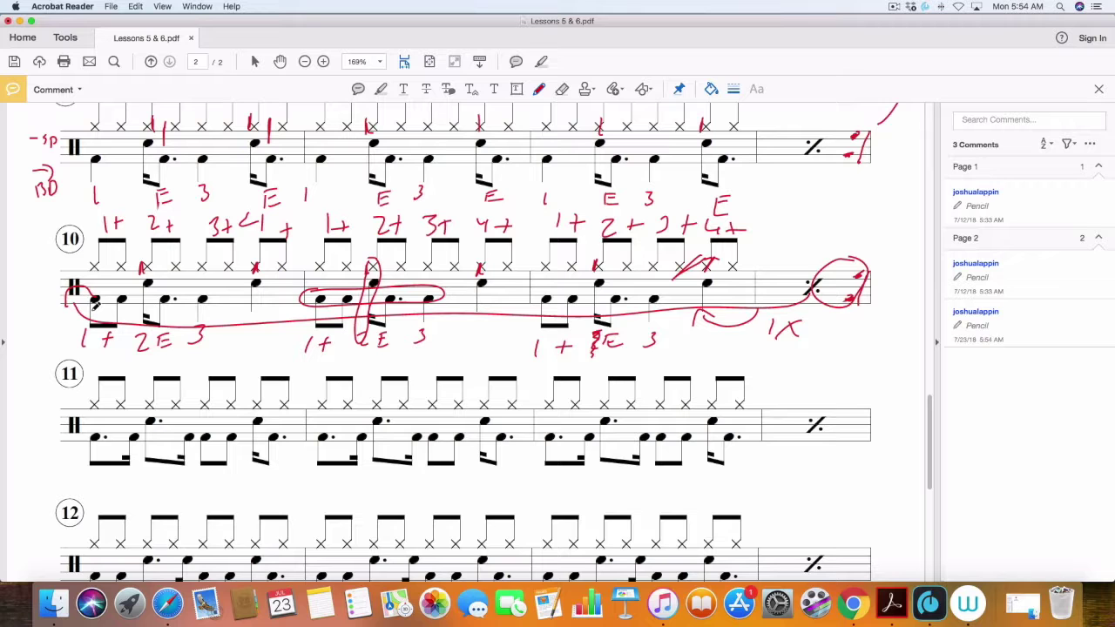
Scroll down past exercise 10 so exercise 11 sits near the top of the window
scroll(96, 303, down, 5)
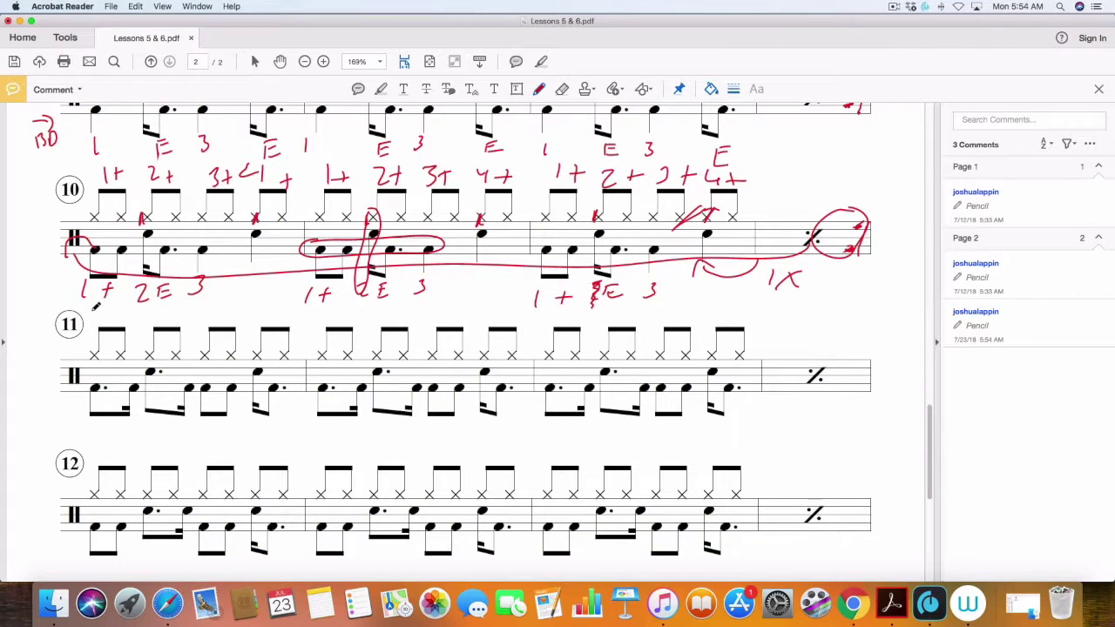
scroll(96, 305, down, 10)
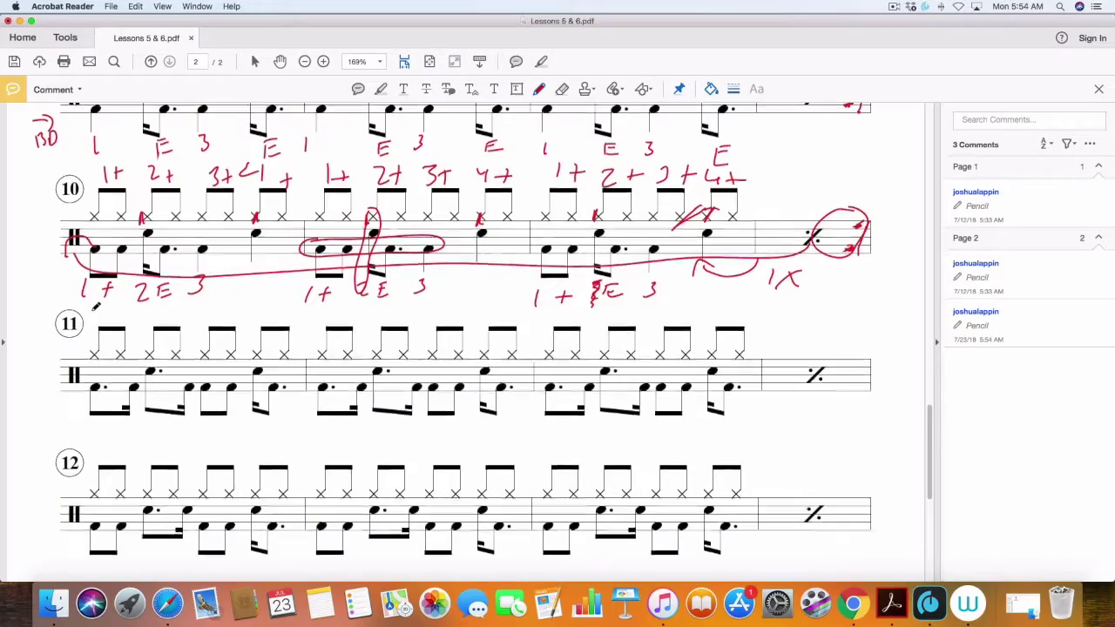
scroll(96, 306, up, 6)
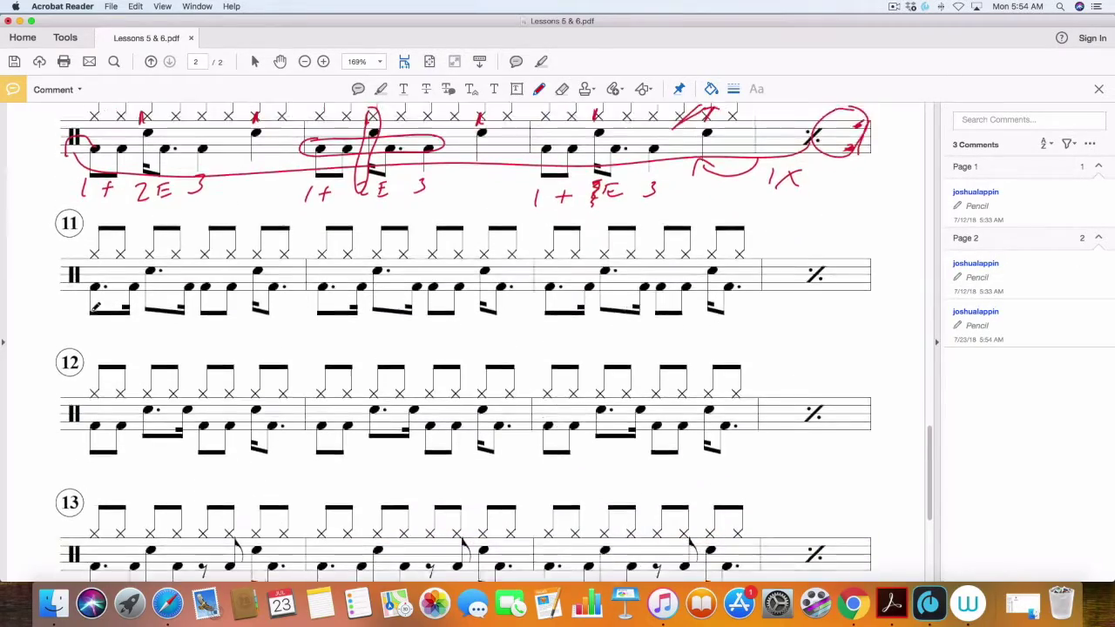
scroll(96, 306, down, 9)
scroll(96, 306, down, 6)
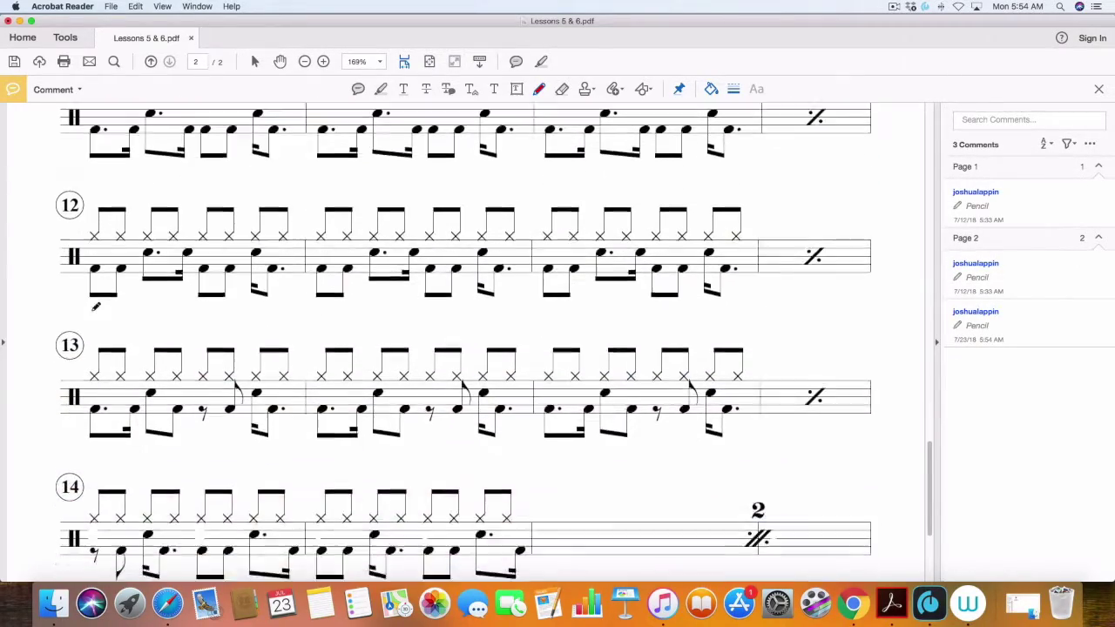
scroll(96, 307, up, 9)
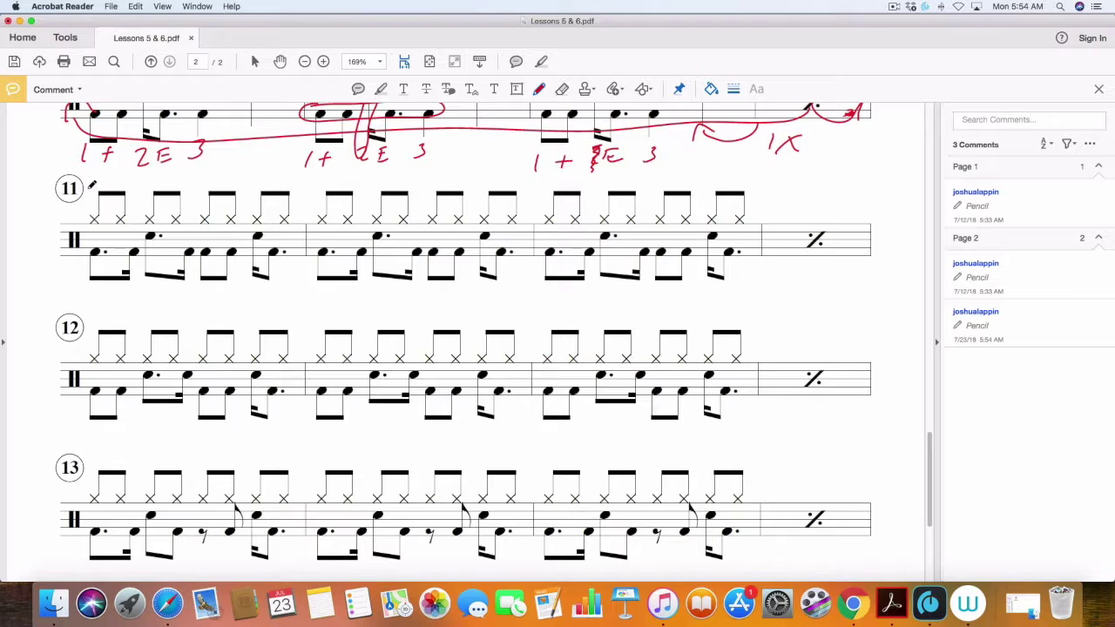
Write 1+ 2+ 3+ 4+ above exercise 11's first measure and begin the second measure's count
mouse_move(91, 175)
mouse_down()
mouse_move(91, 184)
mouse_move(111, 178)
mouse_up()
mouse_move(103, 173)
mouse_down()
mouse_move(103, 186)
mouse_move(177, 177)
mouse_up()
mouse_move(169, 171)
mouse_down()
mouse_move(170, 184)
mouse_move(226, 177)
mouse_up()
mouse_move(220, 172)
mouse_down()
mouse_move(276, 171)
mouse_move(259, 169)
mouse_move(293, 177)
mouse_up()
mouse_move(284, 171)
mouse_down()
mouse_move(284, 184)
mouse_move(384, 183)
mouse_up()
mouse_move(391, 178)
mouse_down()
mouse_move(435, 188)
mouse_move(467, 178)
mouse_up()
mouse_move(458, 171)
mouse_down()
mouse_move(458, 184)
mouse_move(511, 179)
mouse_up()
Finish the 1+ 2+ 3+ 4+ counts above exercise 11's second and third measures
mouse_move(502, 173)
mouse_down()
mouse_move(501, 184)
mouse_move(554, 189)
mouse_up()
drag(562, 177, 592, 180)
mouse_move(578, 174)
mouse_down()
mouse_move(578, 187)
mouse_move(647, 181)
mouse_up()
mouse_move(635, 175)
mouse_down()
mouse_move(635, 187)
mouse_move(688, 181)
mouse_up()
drag(682, 176, 682, 187)
mouse_move(718, 174)
mouse_down()
mouse_move(728, 185)
mouse_move(757, 180)
mouse_up()
drag(748, 174, 748, 185)
Mark exercise 11's repeat sign and tick the hi-hats on every snare beat
mouse_move(871, 221)
mouse_down()
mouse_move(860, 256)
mouse_move(869, 223)
mouse_move(839, 256)
mouse_up()
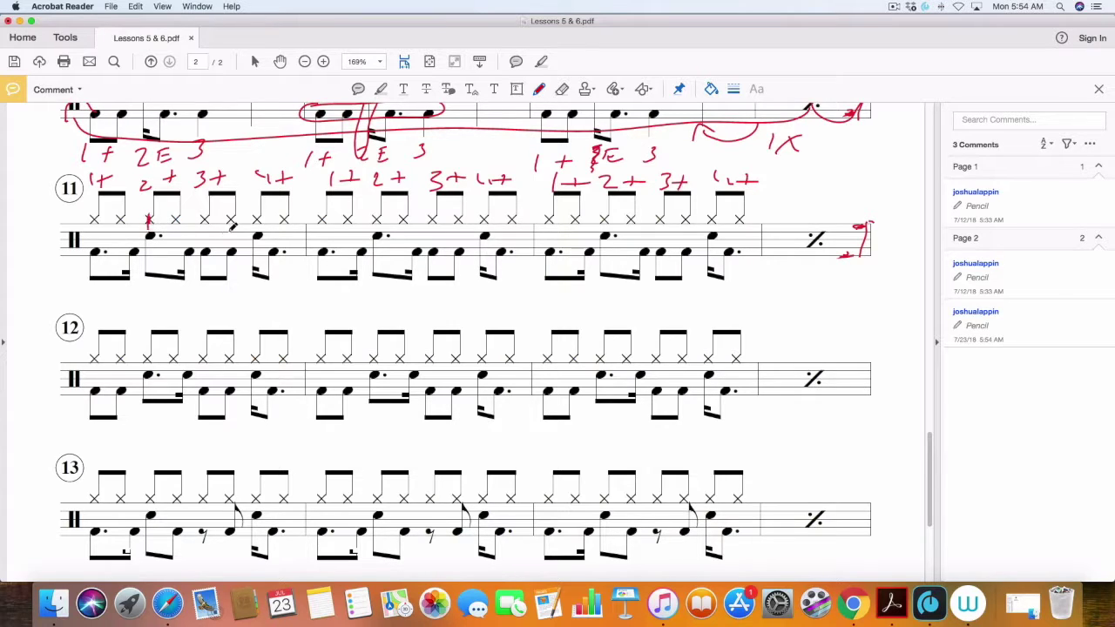
drag(256, 213, 254, 227)
drag(371, 214, 369, 228)
drag(481, 214, 477, 230)
drag(601, 216, 594, 231)
drag(716, 215, 707, 230)
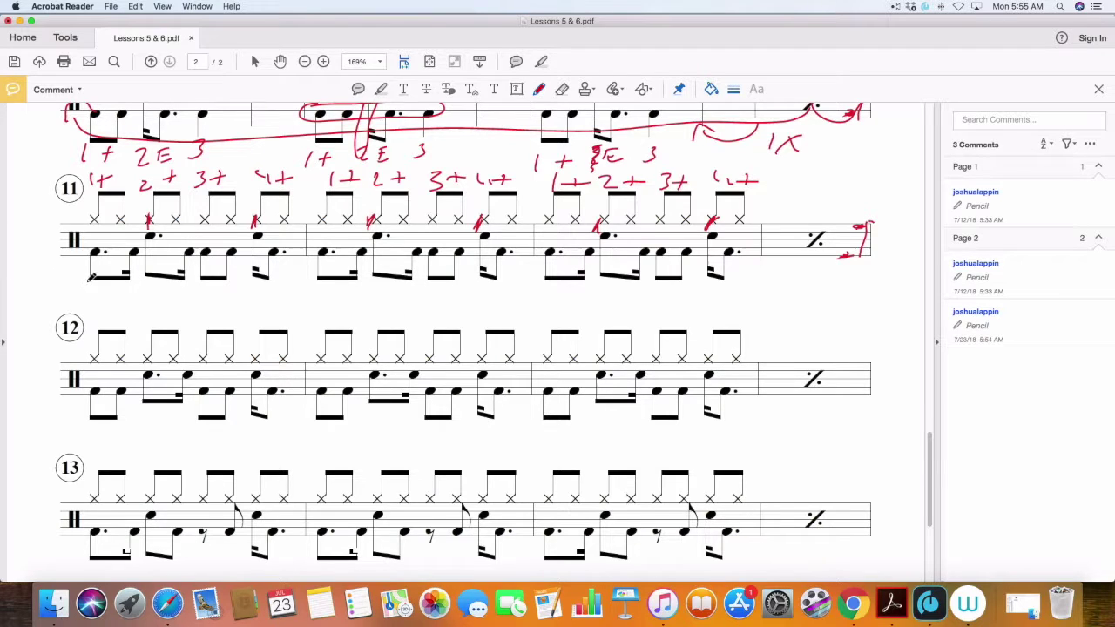
Tick exercise 11's first-bar snare notes and write 1 A A 3+ E beneath that bar
drag(82, 285, 79, 302)
mouse_move(114, 302)
mouse_down()
mouse_move(122, 287)
mouse_move(128, 296)
mouse_up()
drag(92, 222, 91, 245)
drag(136, 220, 130, 239)
mouse_move(174, 304)
mouse_down()
mouse_move(180, 290)
mouse_move(185, 303)
mouse_move(234, 287)
mouse_move(224, 297)
mouse_up()
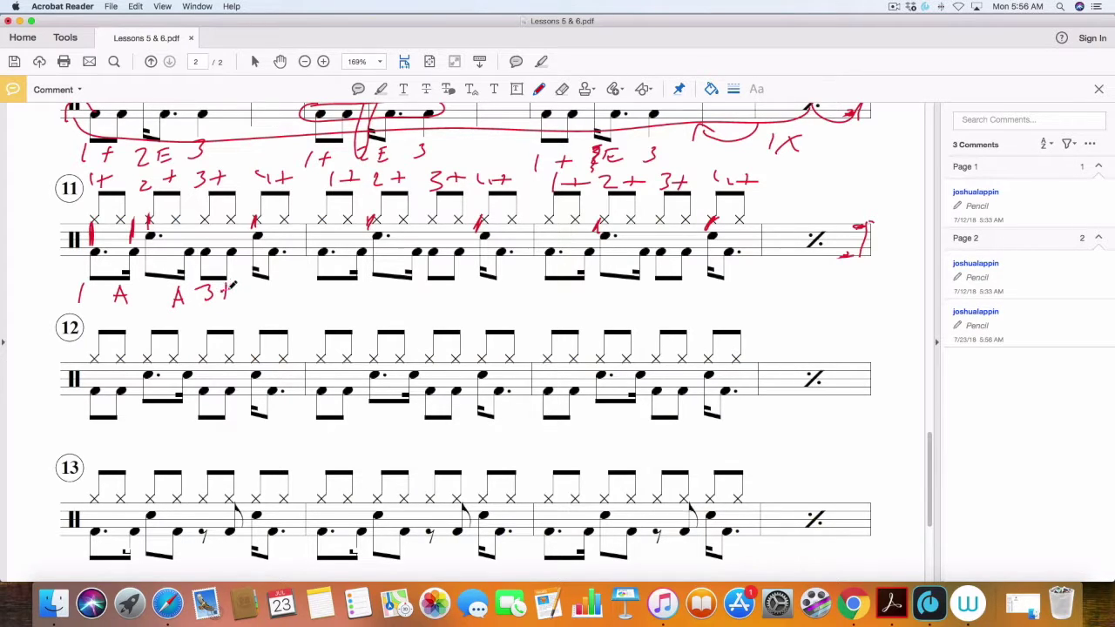
mouse_move(206, 230)
mouse_down()
mouse_move(206, 247)
mouse_move(236, 237)
mouse_up()
mouse_move(265, 291)
mouse_down()
mouse_move(262, 306)
mouse_move(281, 291)
mouse_move(279, 306)
mouse_up()
Write the 1 A A 3+ E bass-drum counts under exercise 11's second and third bars
mouse_move(319, 288)
mouse_down()
mouse_move(426, 293)
mouse_move(421, 304)
mouse_move(465, 294)
mouse_up()
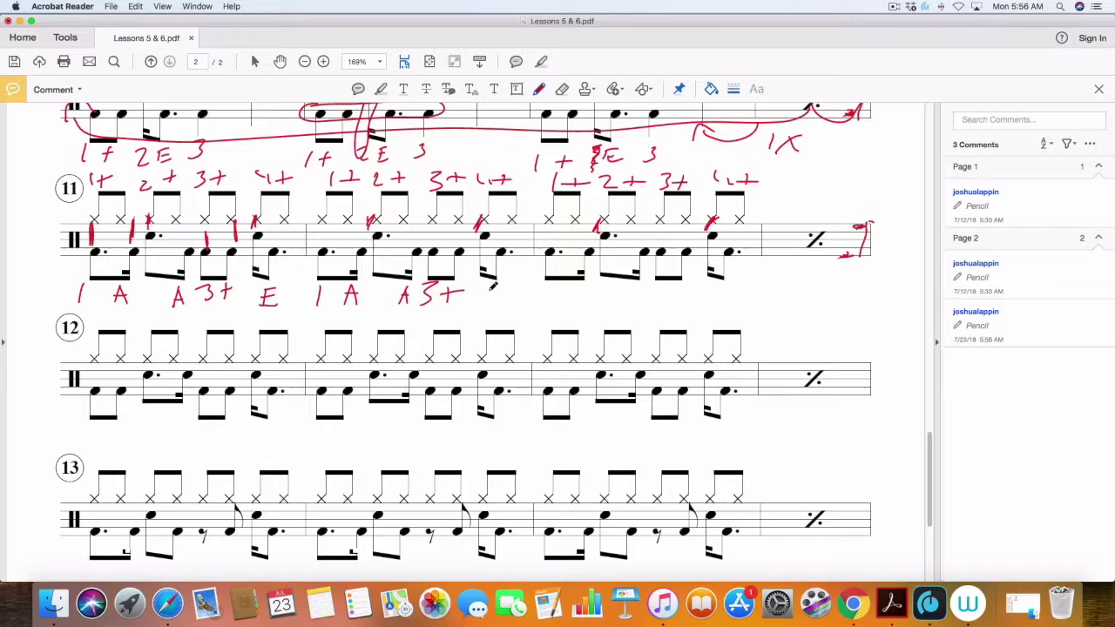
mouse_move(488, 287)
mouse_down()
mouse_move(485, 304)
mouse_move(501, 292)
mouse_up()
mouse_move(543, 290)
mouse_down()
mouse_move(540, 305)
mouse_move(579, 291)
mouse_move(583, 305)
mouse_up()
drag(571, 300, 582, 299)
drag(630, 305, 636, 290)
drag(636, 290, 642, 298)
mouse_move(654, 292)
mouse_down()
mouse_move(657, 306)
mouse_move(683, 297)
mouse_up()
mouse_move(674, 291)
mouse_down()
mouse_move(673, 304)
mouse_move(728, 303)
mouse_up()
drag(714, 296, 724, 296)
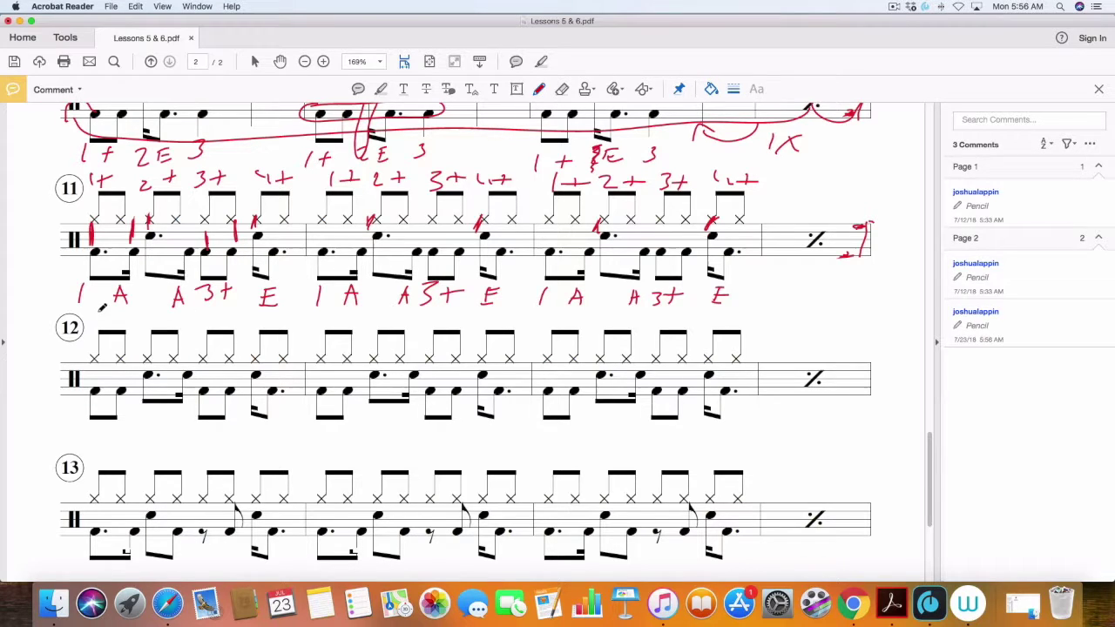
Write 1+ 2+ 3+ 4+ above exercise 12's first bar
mouse_move(95, 316)
mouse_down()
mouse_move(94, 325)
mouse_move(114, 319)
mouse_up()
mouse_move(109, 315)
mouse_down()
mouse_move(109, 324)
mouse_move(168, 326)
mouse_up()
drag(173, 313, 174, 326)
drag(167, 319, 224, 324)
drag(217, 318, 265, 321)
mouse_move(262, 316)
mouse_down()
mouse_move(262, 326)
mouse_move(288, 319)
mouse_up()
mouse_move(280, 315)
mouse_down()
mouse_move(279, 324)
mouse_move(342, 320)
mouse_up()
Write 1+ 2+ 3+ 4+ above exercise 12's second bar
drag(336, 315, 336, 327)
drag(369, 314, 408, 319)
mouse_move(401, 315)
mouse_down()
mouse_move(401, 326)
mouse_move(438, 313)
mouse_move(430, 325)
mouse_up()
drag(445, 320, 451, 324)
drag(472, 314, 481, 324)
mouse_move(495, 320)
mouse_down()
mouse_move(539, 307)
mouse_move(579, 319)
mouse_up()
Write 1+ 2+ 3+ 4+ above the third bar and add a repeat marking at exercise 12's end
mouse_move(571, 314)
mouse_down()
mouse_move(570, 325)
mouse_move(631, 319)
mouse_up()
mouse_move(624, 314)
mouse_down()
mouse_move(624, 324)
mouse_move(685, 326)
mouse_up()
drag(676, 320, 720, 320)
mouse_move(724, 310)
mouse_down()
mouse_move(725, 324)
mouse_move(755, 317)
mouse_up()
drag(746, 312, 747, 323)
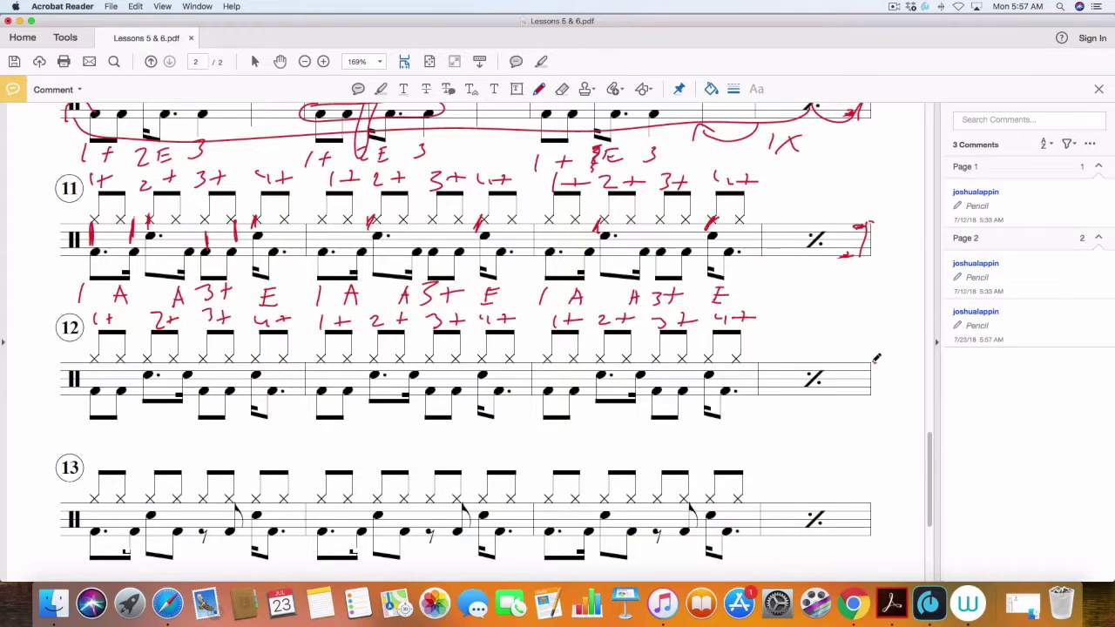
mouse_move(875, 360)
mouse_down()
mouse_move(863, 395)
mouse_move(857, 365)
mouse_move(843, 396)
mouse_up()
Tick the snare notes in exercise 12's first bar and write 1+ 3+ E beneath it
drag(145, 349, 144, 366)
drag(249, 349, 250, 364)
drag(181, 364, 189, 359)
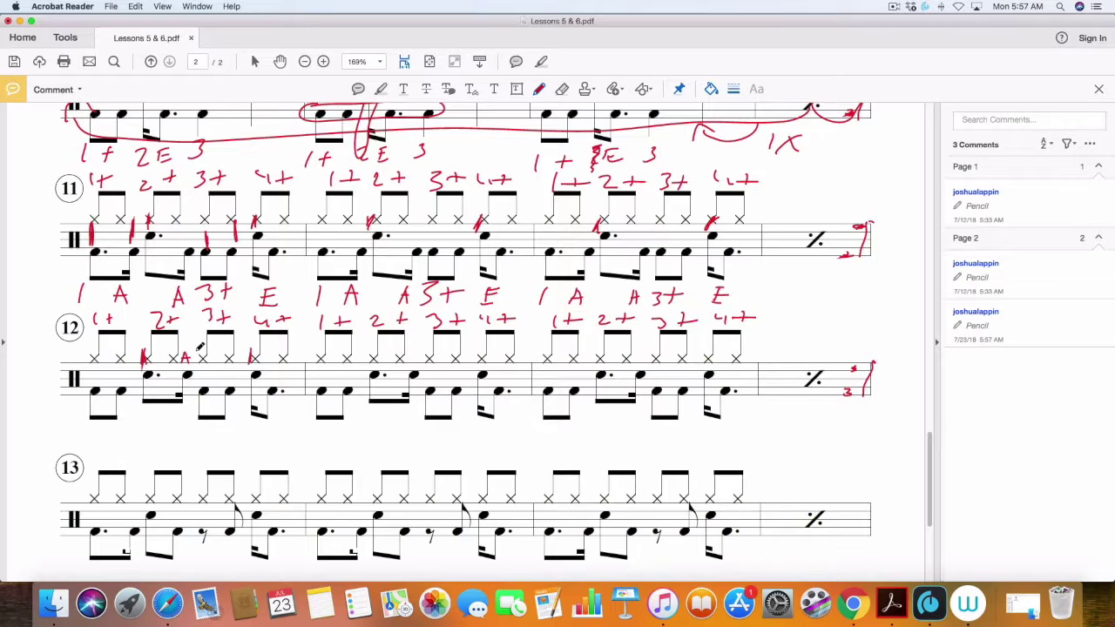
drag(183, 341, 203, 339)
mouse_move(102, 425)
mouse_down()
mouse_move(102, 437)
mouse_move(109, 431)
mouse_up()
mouse_move(201, 427)
mouse_down()
mouse_move(202, 441)
mouse_move(260, 437)
mouse_move(270, 425)
mouse_up()
drag(261, 431, 272, 437)
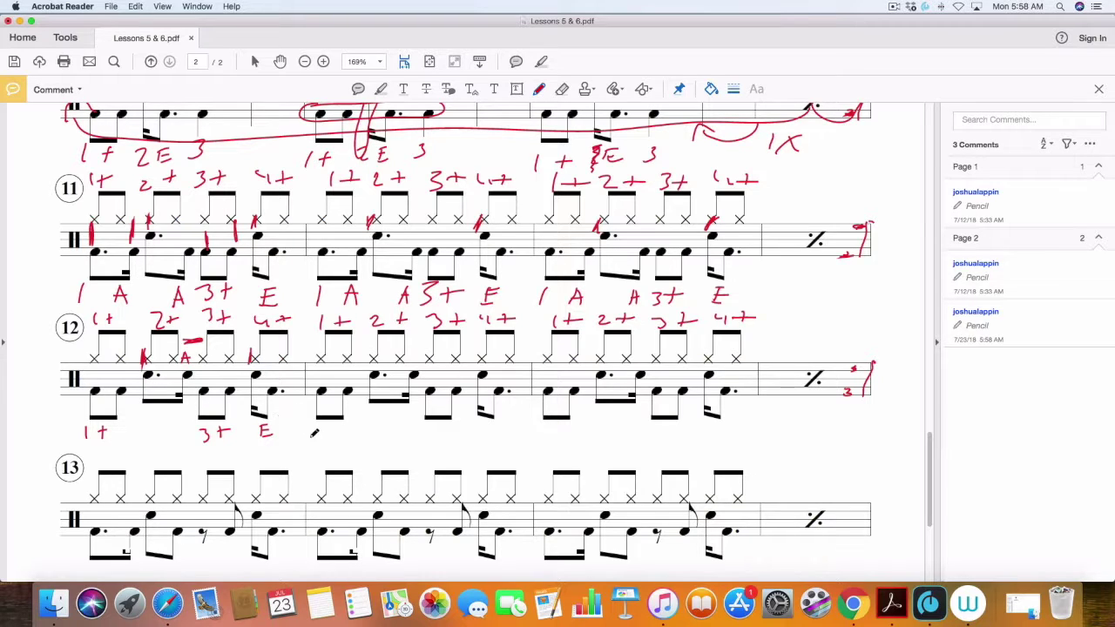
Write 1+ 2 A 3+ 4E under exercise 12's second bar, circling and underlining its beamed notes
drag(321, 426, 317, 444)
mouse_move(328, 433)
mouse_down()
mouse_move(344, 432)
mouse_move(334, 443)
mouse_up()
drag(367, 407, 380, 416)
mouse_move(421, 424)
mouse_down()
mouse_move(424, 439)
mouse_move(442, 438)
mouse_up()
mouse_move(437, 430)
mouse_down()
mouse_move(493, 434)
mouse_move(504, 423)
mouse_up()
drag(493, 434, 506, 435)
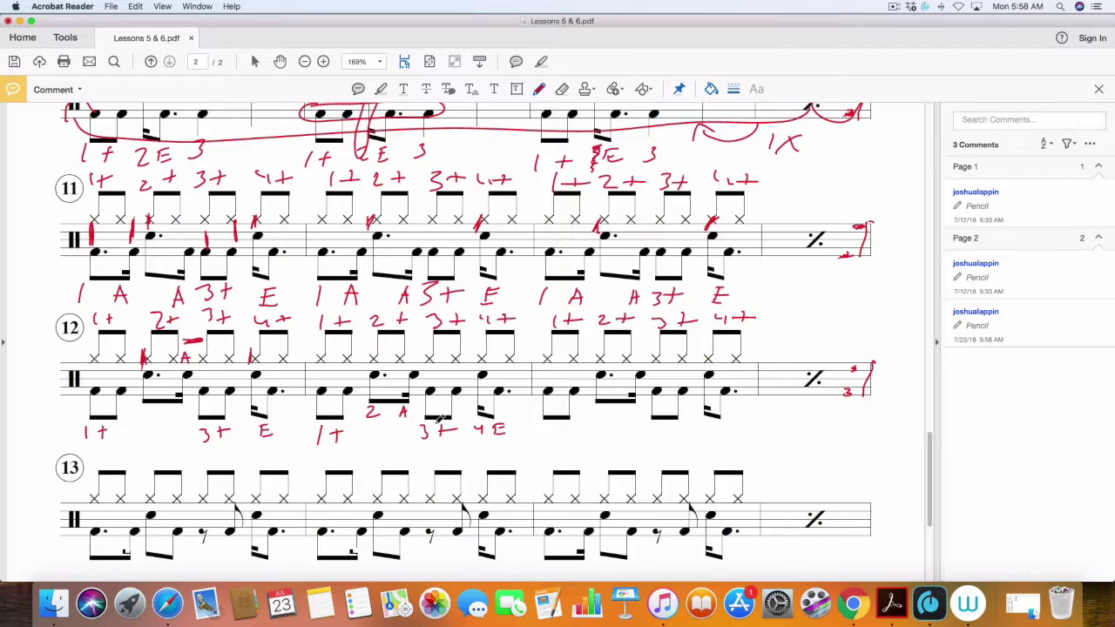
mouse_move(367, 365)
mouse_down()
mouse_move(440, 385)
mouse_move(492, 364)
mouse_move(359, 370)
mouse_up()
mouse_move(312, 398)
mouse_down()
mouse_move(523, 386)
mouse_move(514, 391)
mouse_up()
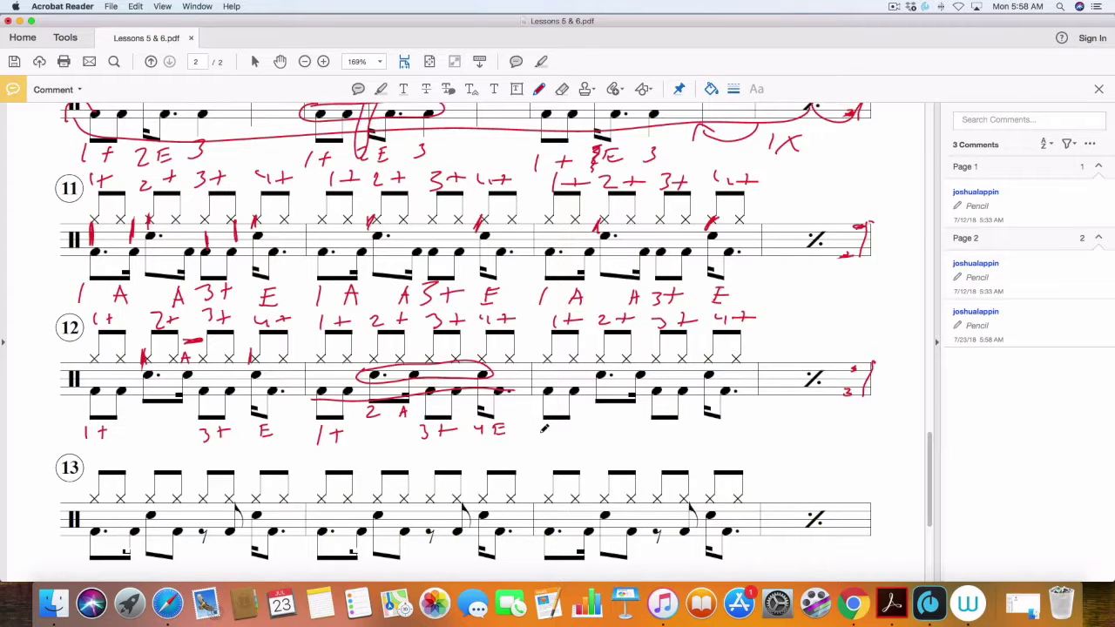
Write 1+ 3+ E under exercise 12's third bar
mouse_move(542, 429)
mouse_down()
mouse_move(541, 444)
mouse_move(576, 432)
mouse_up()
mouse_move(647, 432)
mouse_down()
mouse_move(649, 445)
mouse_move(668, 446)
mouse_up()
drag(661, 438, 736, 447)
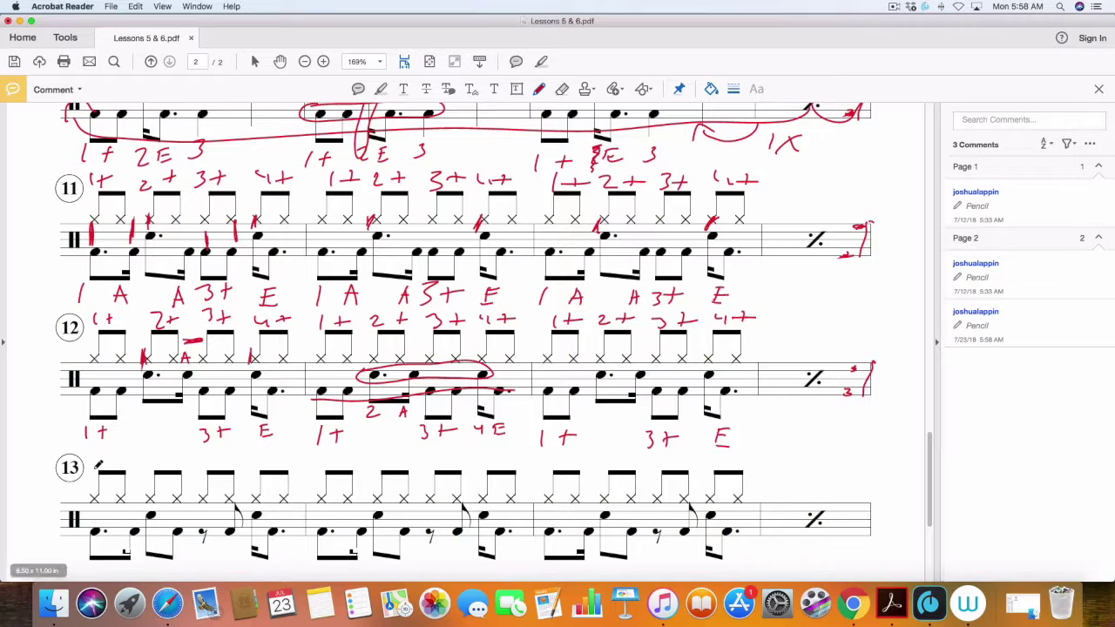
Write 1+ 2+ 3+ 4+ above exercise 13's first bar
mouse_move(99, 449)
mouse_down()
mouse_move(98, 463)
mouse_move(112, 462)
mouse_up()
drag(107, 454, 177, 463)
mouse_move(171, 455)
mouse_down()
mouse_move(210, 466)
mouse_move(258, 458)
mouse_up()
drag(263, 448, 278, 459)
drag(270, 452, 342, 465)
Count the second bar and start the third, correcting a mis-written 2 into 2+
drag(336, 459, 399, 466)
drag(391, 460, 487, 461)
mouse_move(483, 452)
mouse_down()
mouse_move(484, 467)
mouse_move(504, 466)
mouse_up()
drag(495, 459, 567, 467)
drag(559, 460, 620, 464)
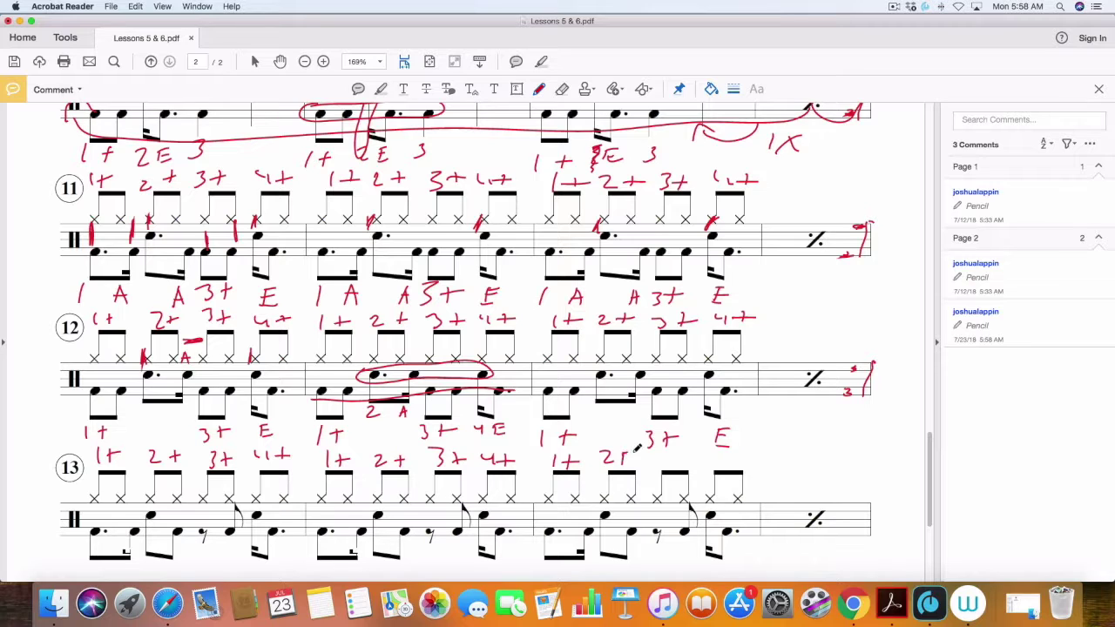
drag(609, 455, 667, 466)
Write 3+ 4+ above the third bar and draw the repeat marking at exercise 13's end
drag(679, 454, 679, 468)
drag(669, 461, 730, 460)
mouse_move(728, 452)
mouse_down()
mouse_move(728, 464)
mouse_move(752, 465)
mouse_up()
drag(742, 459, 764, 459)
mouse_move(870, 500)
mouse_down()
mouse_move(858, 533)
mouse_move(843, 538)
mouse_up()
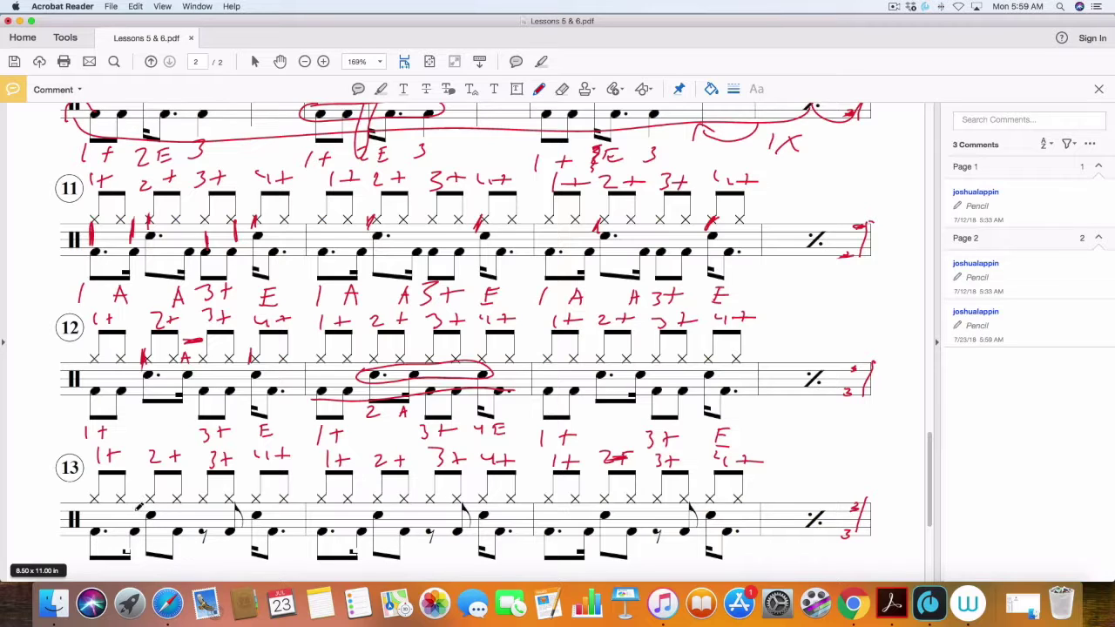
Tick the snare hits in all three bars of exercise 13
drag(148, 502, 143, 514)
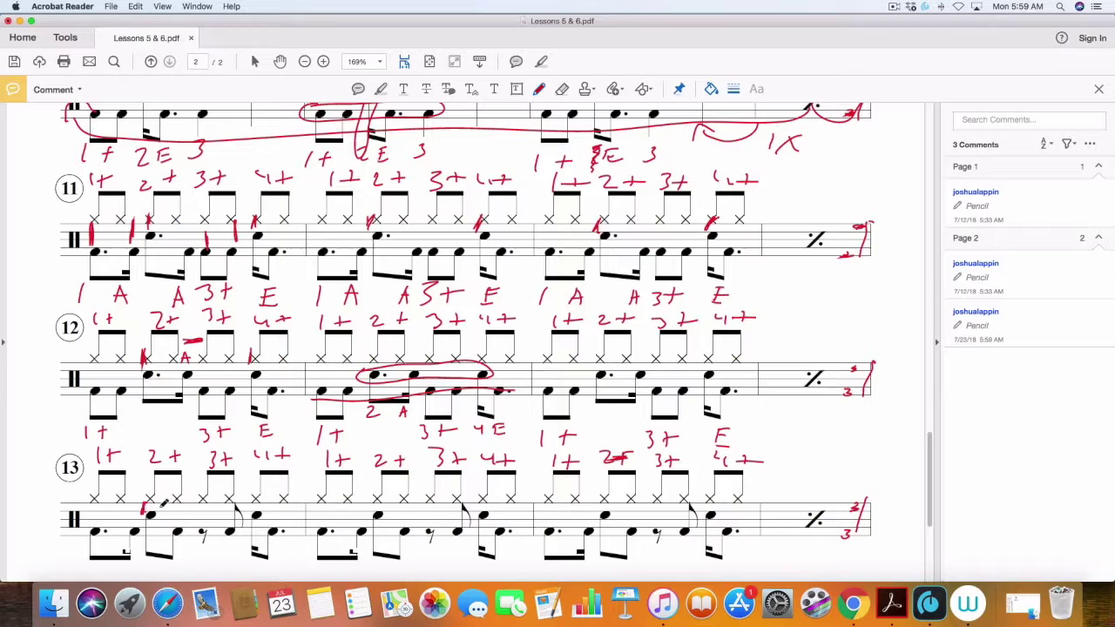
drag(253, 504, 258, 495)
drag(371, 504, 378, 496)
drag(483, 505, 490, 494)
drag(601, 504, 605, 491)
drag(705, 504, 710, 491)
Write 1 + + E under exercise 13's first bar and circle its bass notes
mouse_move(89, 564)
mouse_down()
mouse_move(88, 576)
mouse_move(130, 563)
mouse_move(135, 575)
mouse_move(181, 575)
mouse_up()
drag(175, 567, 231, 564)
drag(225, 555, 266, 560)
mouse_move(266, 559)
mouse_down()
mouse_move(266, 576)
mouse_move(282, 567)
mouse_up()
drag(267, 575, 289, 576)
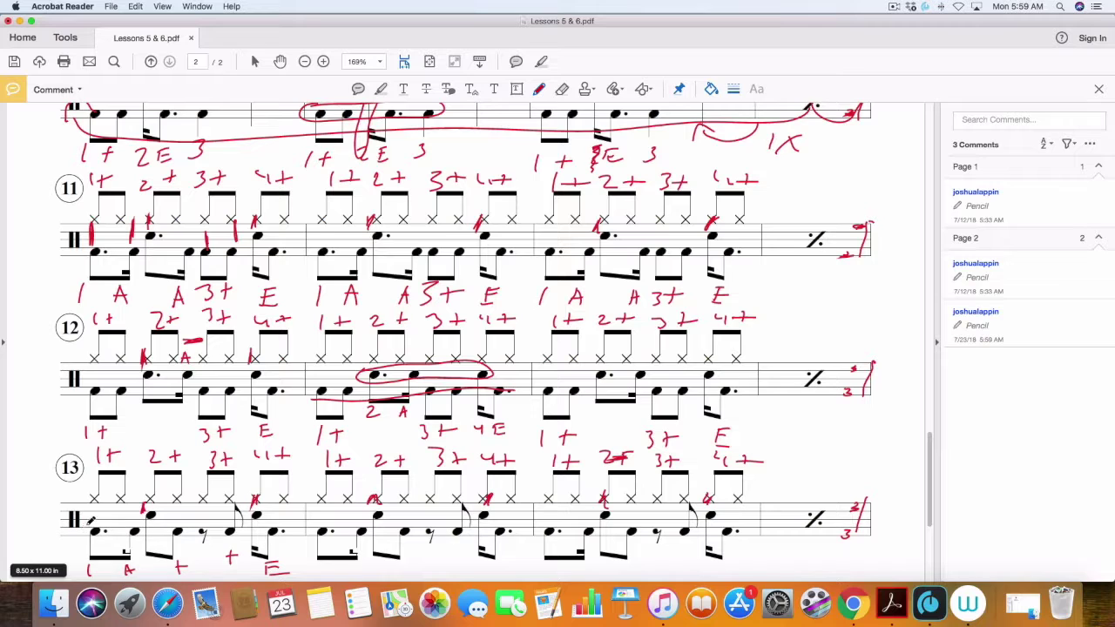
mouse_move(85, 528)
mouse_down()
mouse_move(278, 532)
mouse_move(162, 507)
mouse_move(94, 521)
mouse_up()
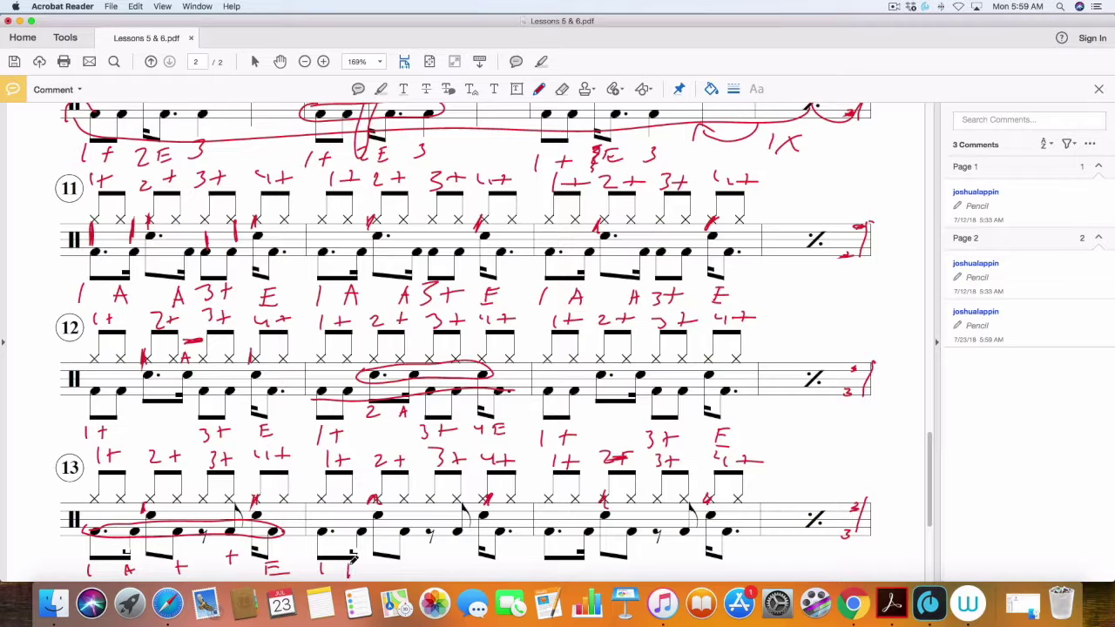
Write the A + counts under the second bar and A 3+ 4E under the third
drag(352, 557, 398, 576)
drag(392, 569, 405, 568)
mouse_move(451, 550)
mouse_down()
mouse_move(488, 499)
mouse_move(489, 576)
mouse_move(494, 562)
mouse_move(503, 572)
mouse_move(585, 577)
mouse_up()
drag(577, 573, 652, 572)
mouse_move(660, 560)
mouse_down()
mouse_move(662, 572)
mouse_move(683, 570)
mouse_up()
drag(678, 563, 707, 572)
mouse_move(706, 564)
mouse_down()
mouse_move(715, 578)
mouse_move(723, 567)
mouse_up()
drag(715, 572, 721, 573)
drag(714, 579, 723, 579)
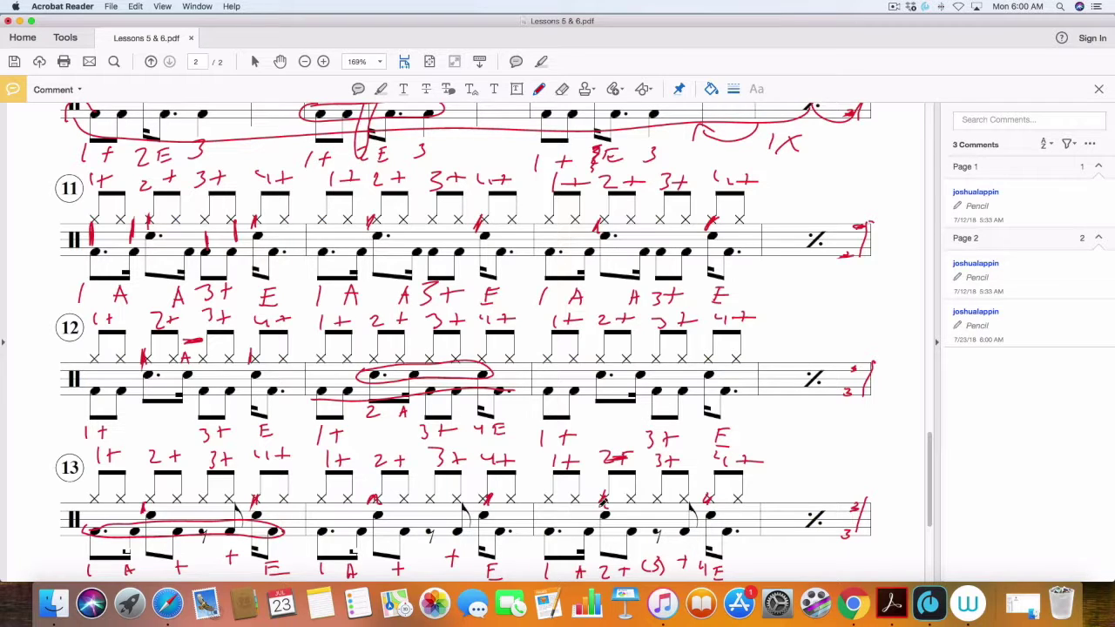